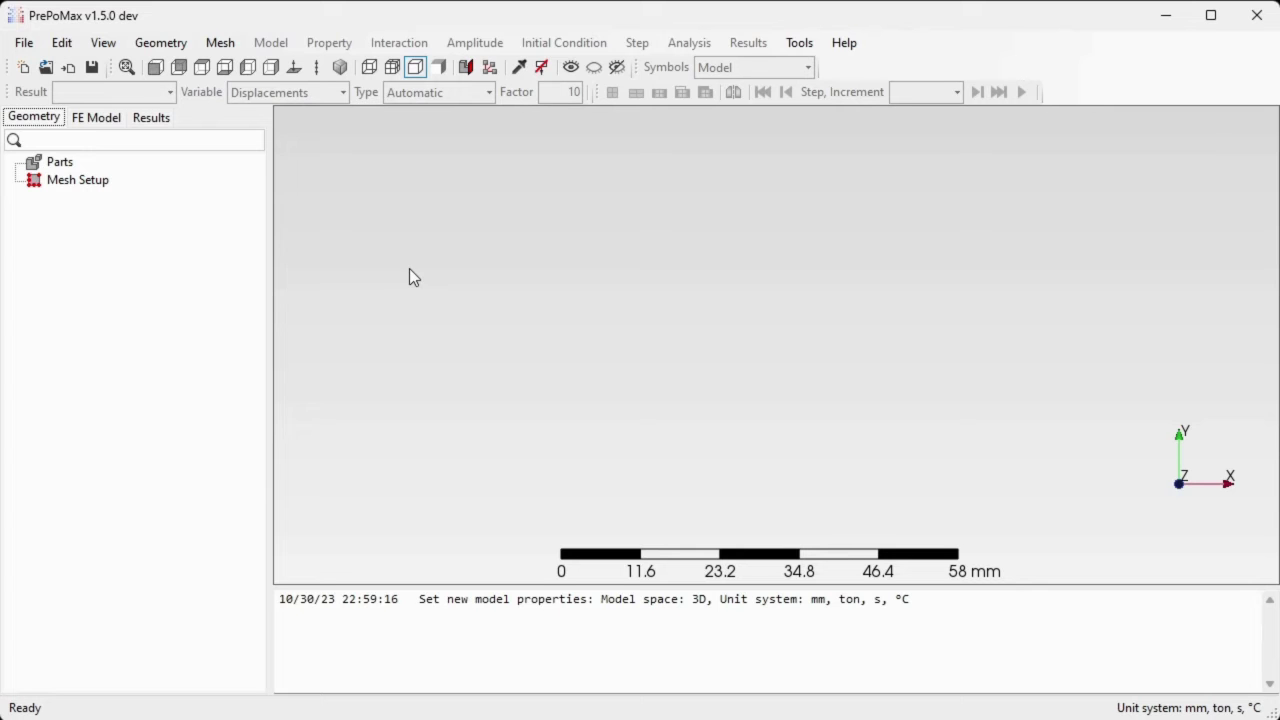
Step: Import gmsh_revolve.STEP from the Models folder, loading its two solids
click(25, 45)
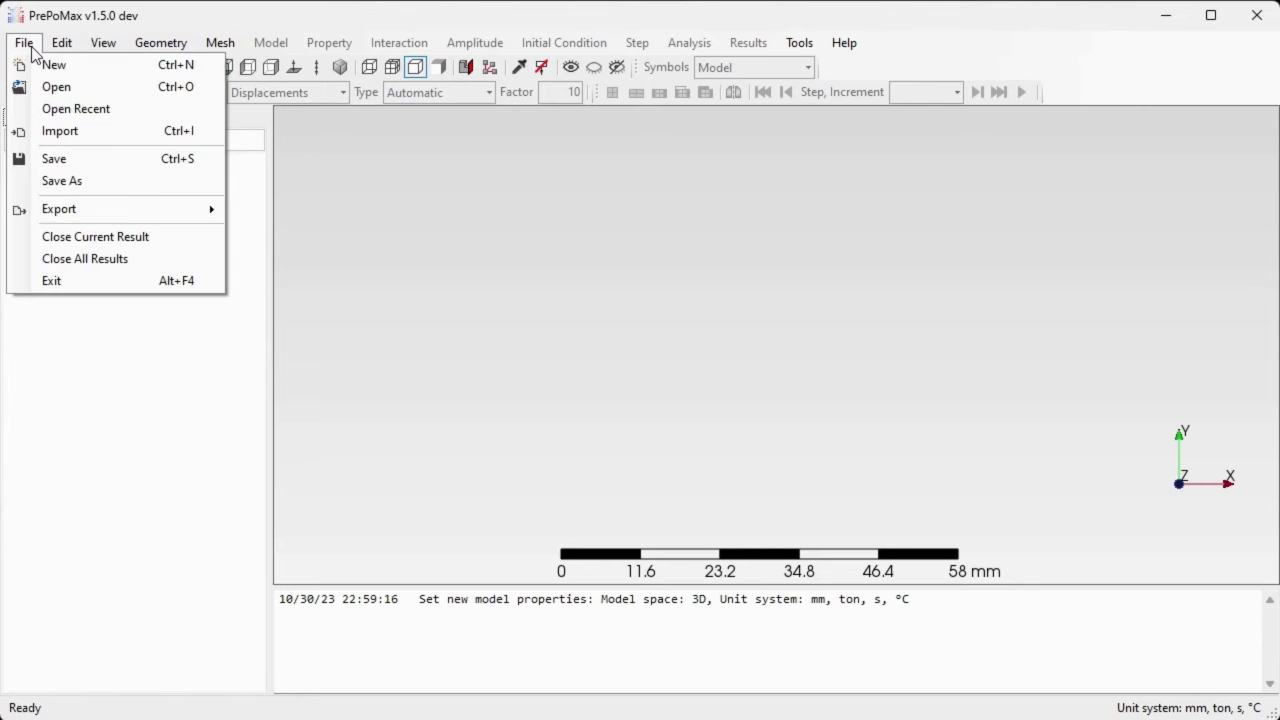
click(103, 131)
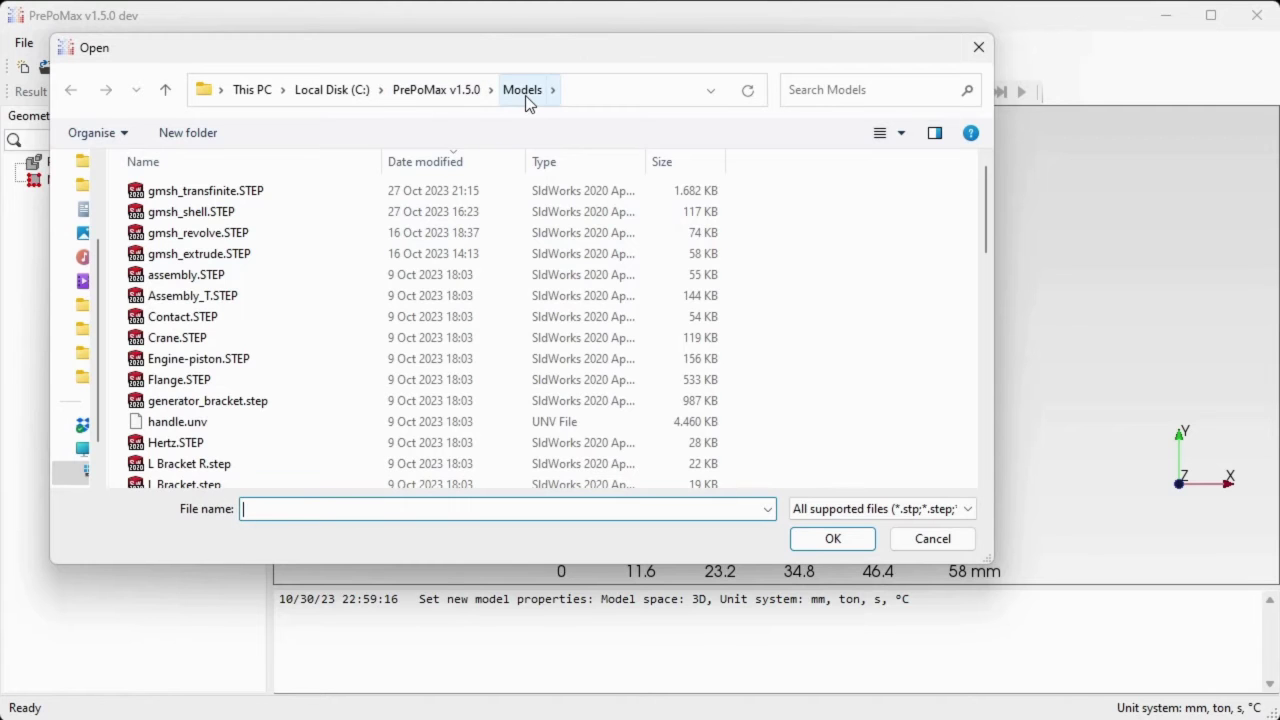
click(255, 236)
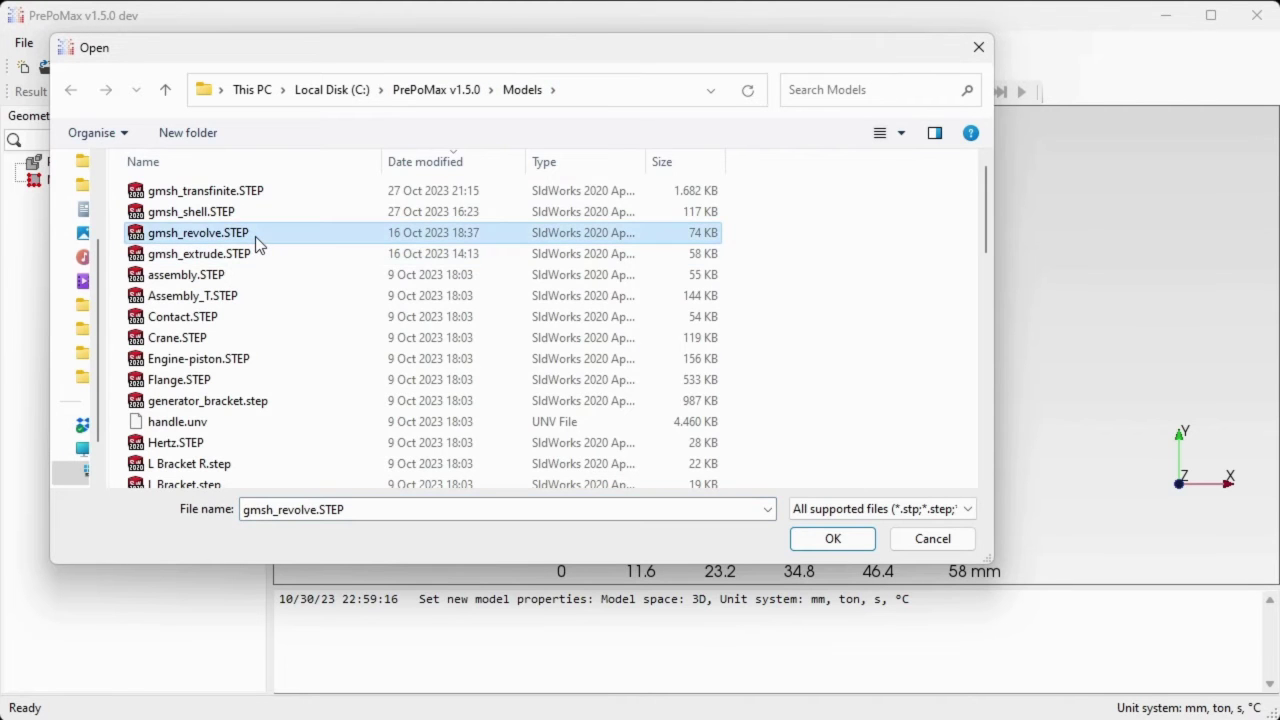
click(832, 538)
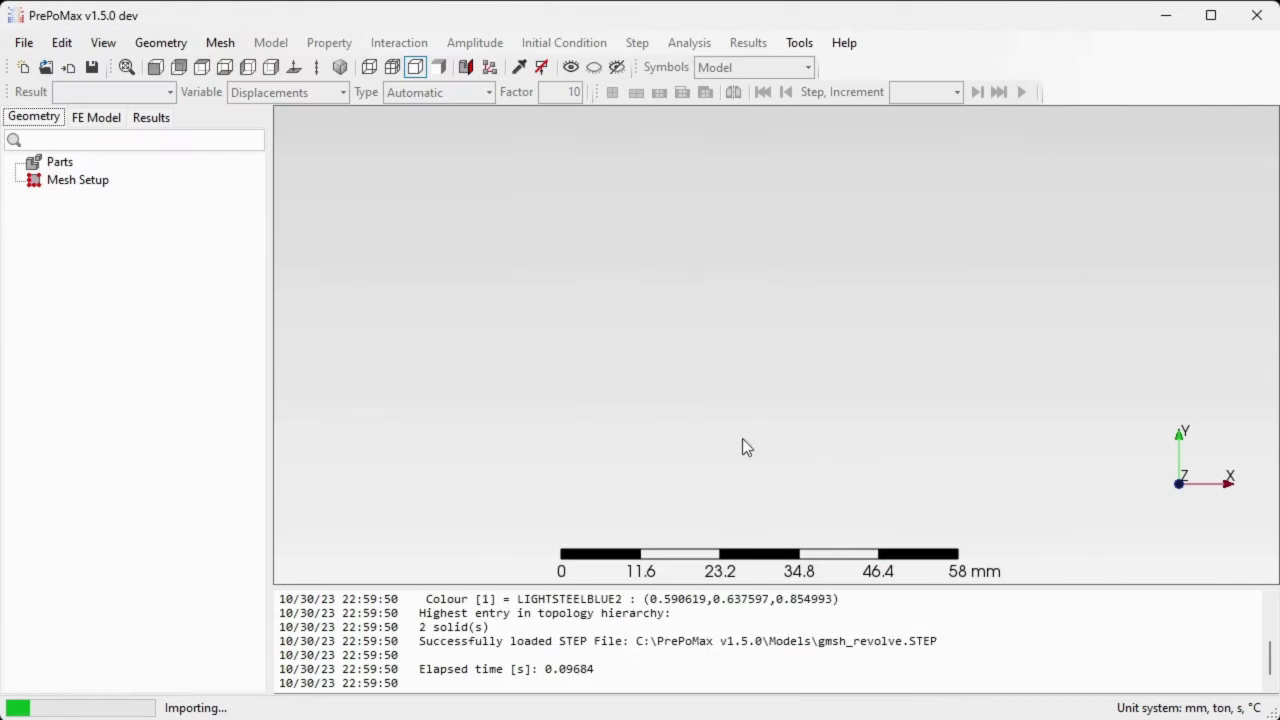
drag(667, 371, 774, 197)
drag(697, 428, 700, 345)
scroll(735, 372, up, 3)
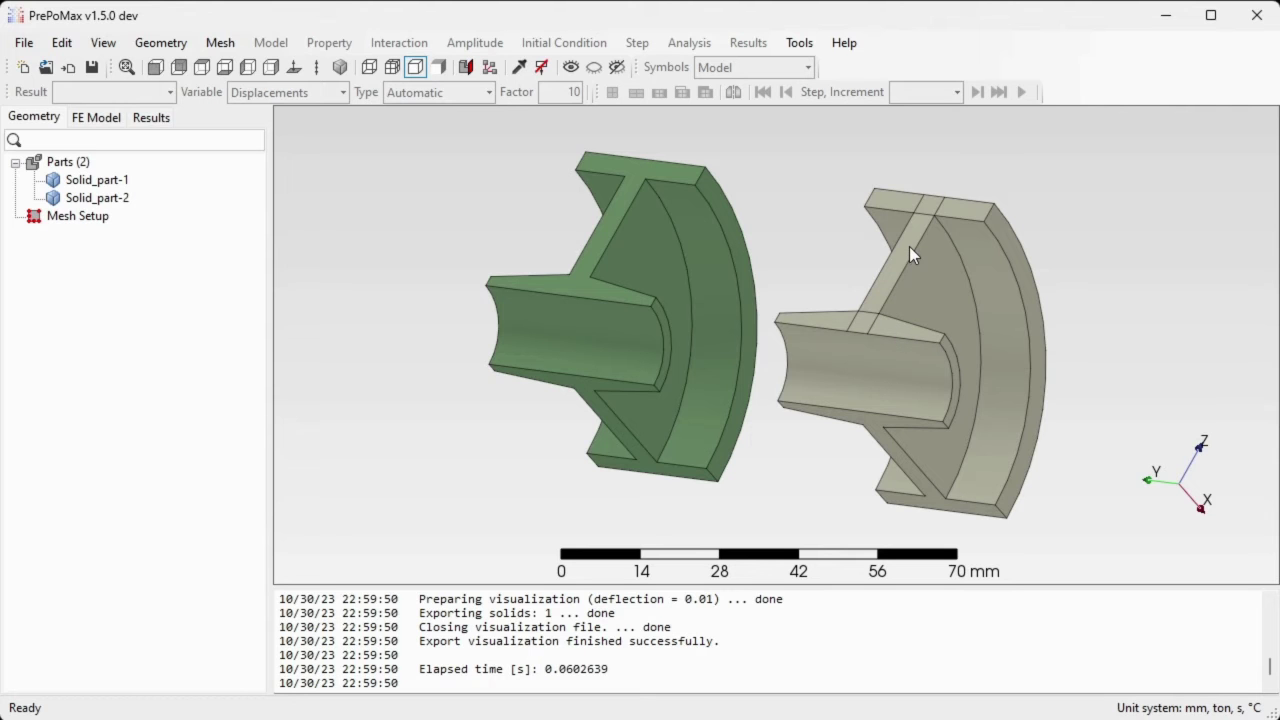
scroll(924, 198, up, 4)
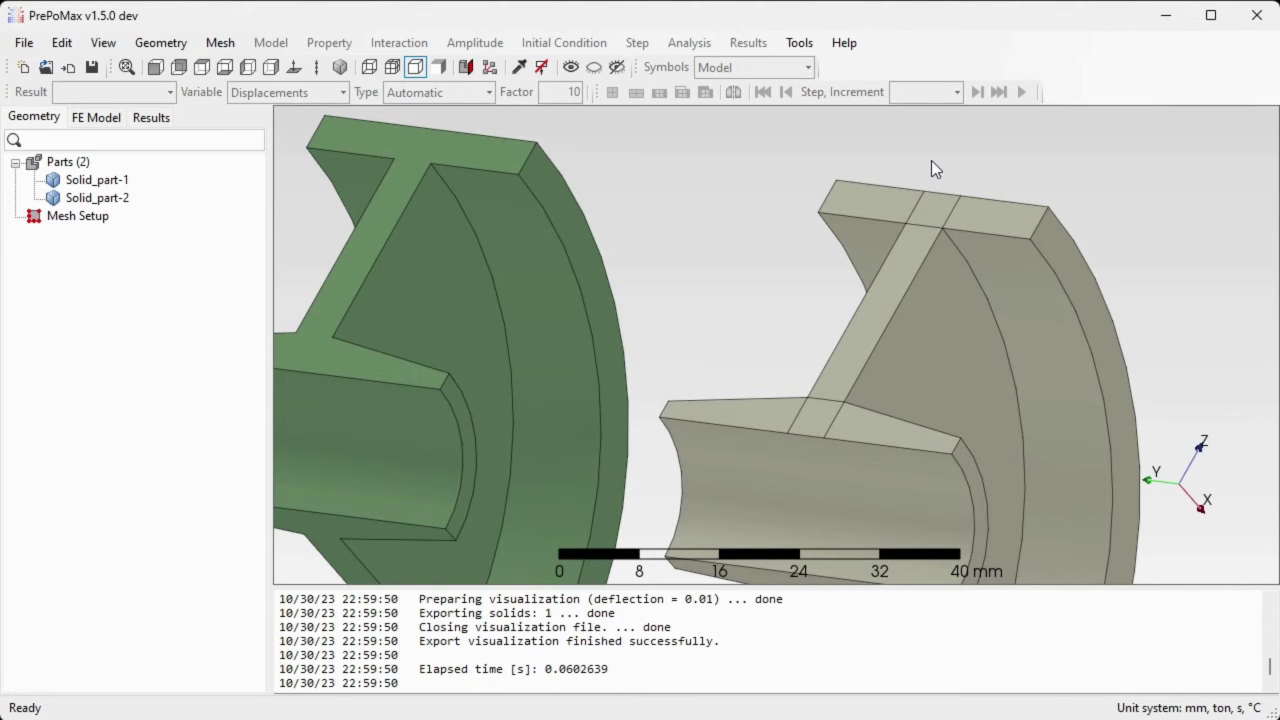
scroll(931, 167, down, 4)
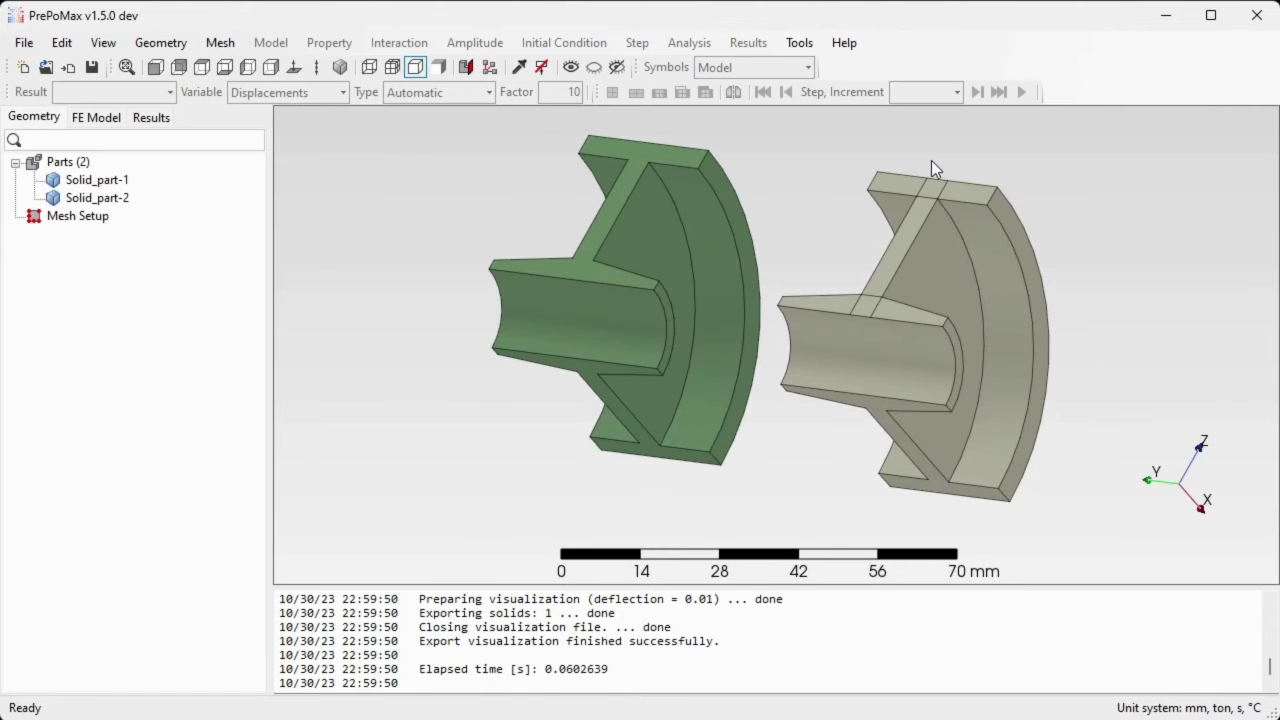
mouse_move(816, 209)
mouse_down()
mouse_move(870, 228)
mouse_move(721, 280)
mouse_move(810, 222)
mouse_move(858, 272)
mouse_move(826, 308)
mouse_up()
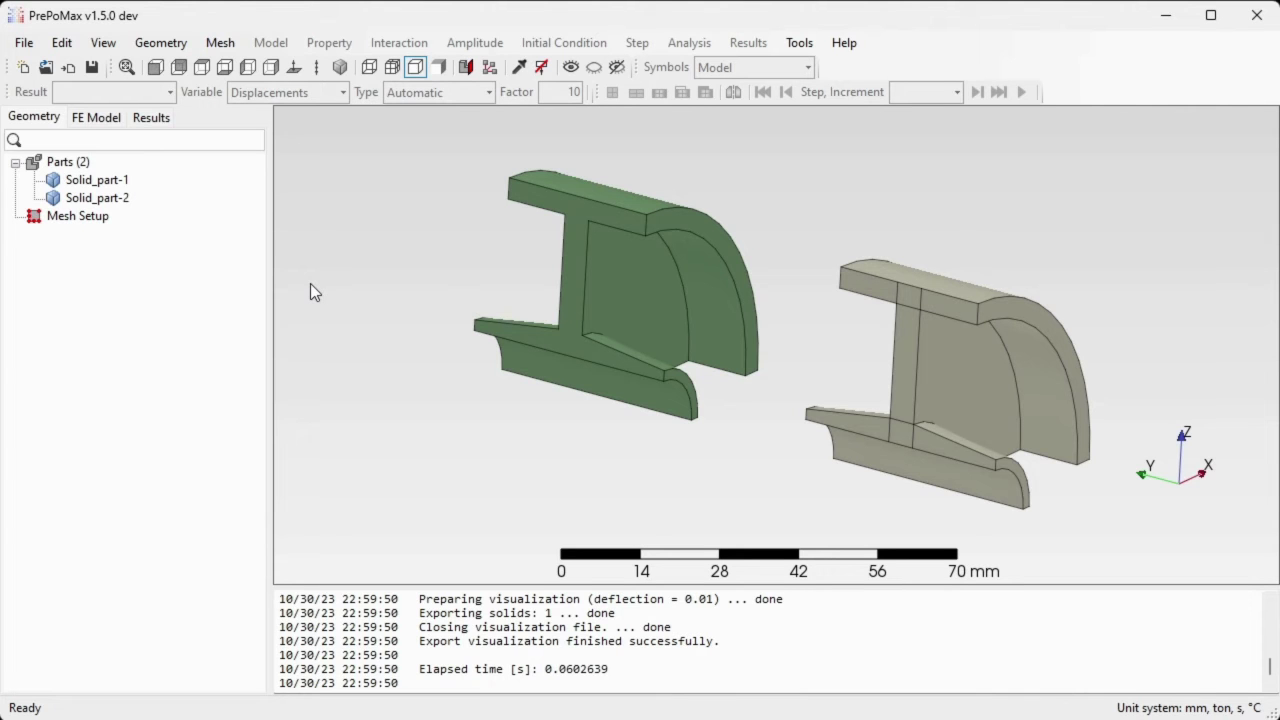
click(90, 217)
Step: Start a Meshing Parameters setup item applied to both parts
double_click(98, 222)
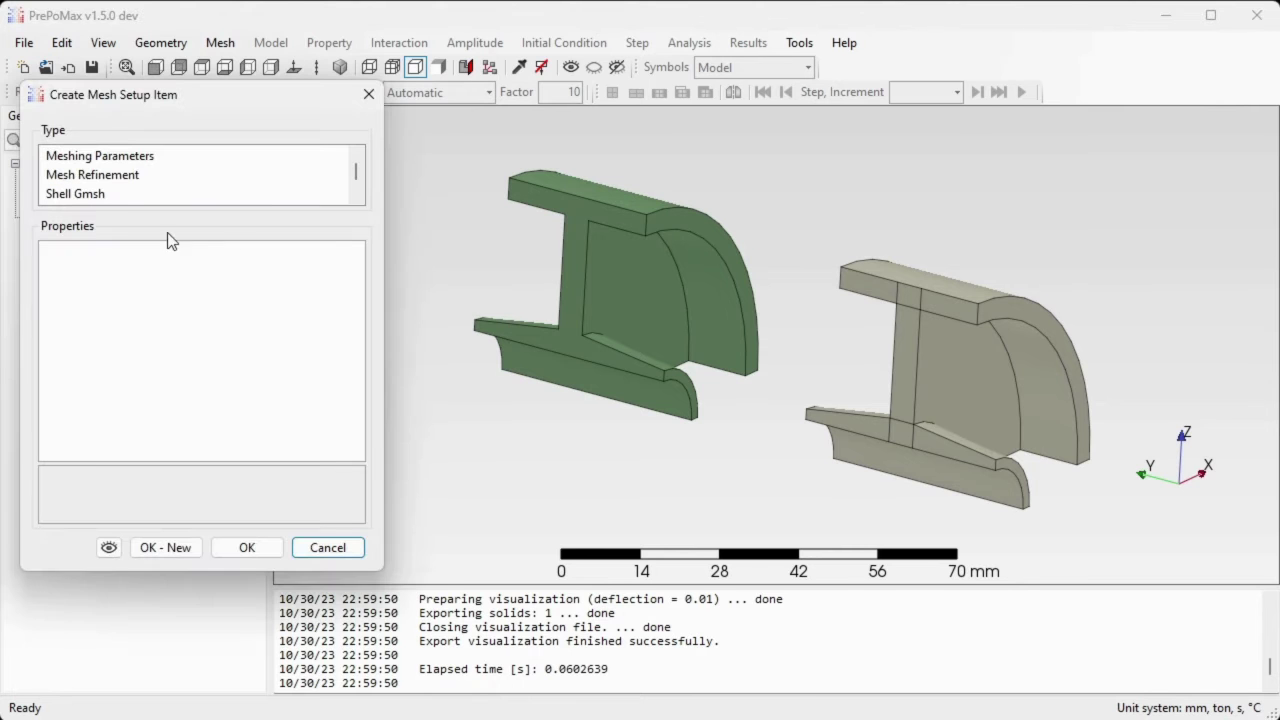
click(137, 160)
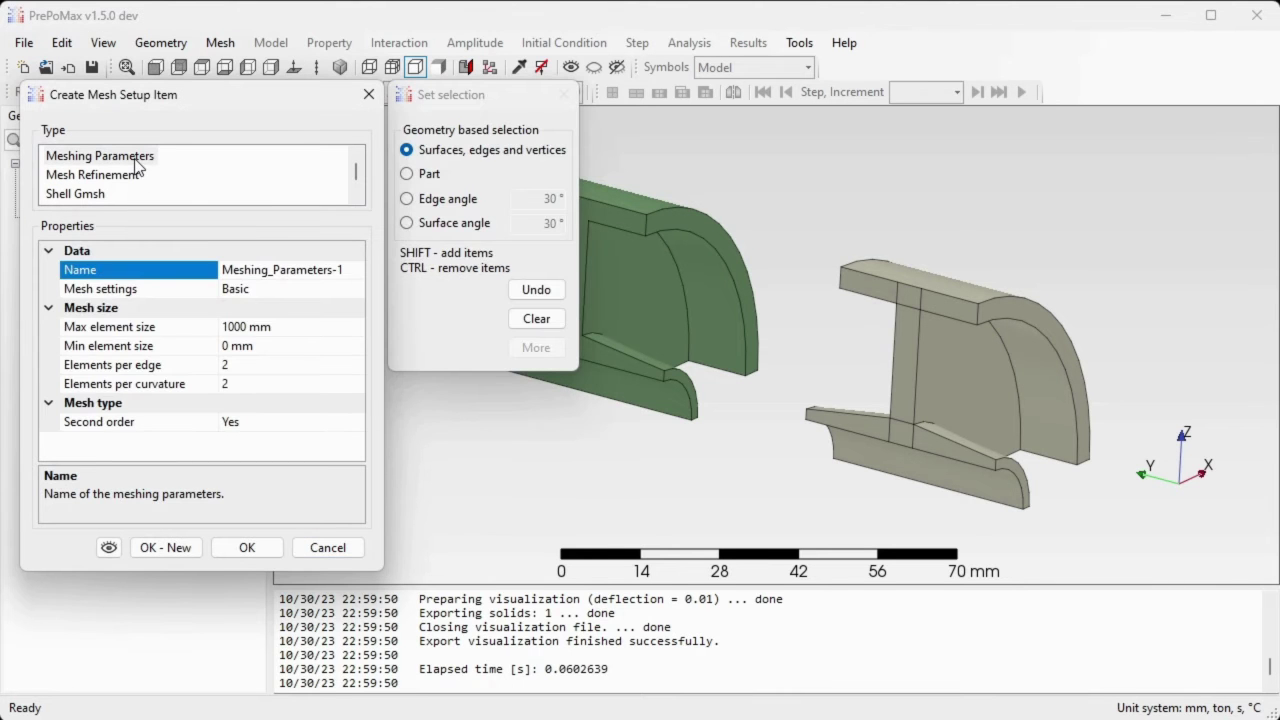
drag(630, 172, 946, 416)
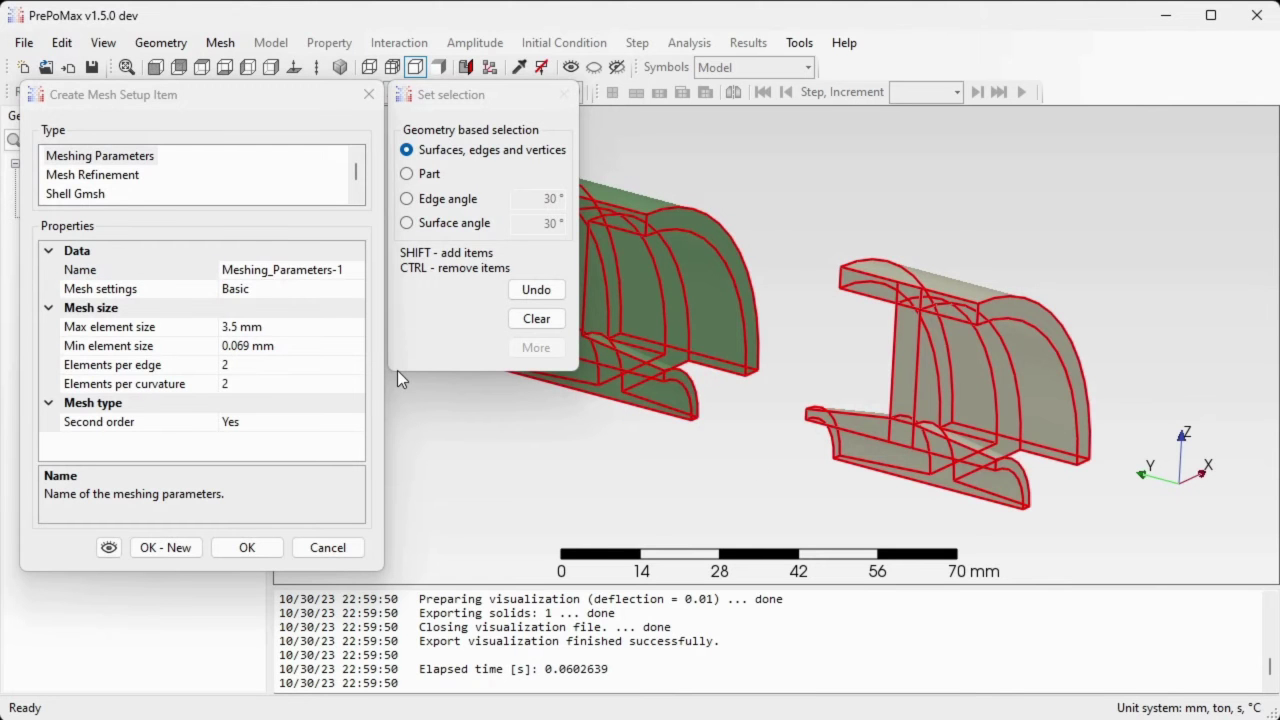
Step: Set maximum element size 2 mm and minimum 1 mm, creating Meshing_Parameters-1
click(303, 328)
text(2)
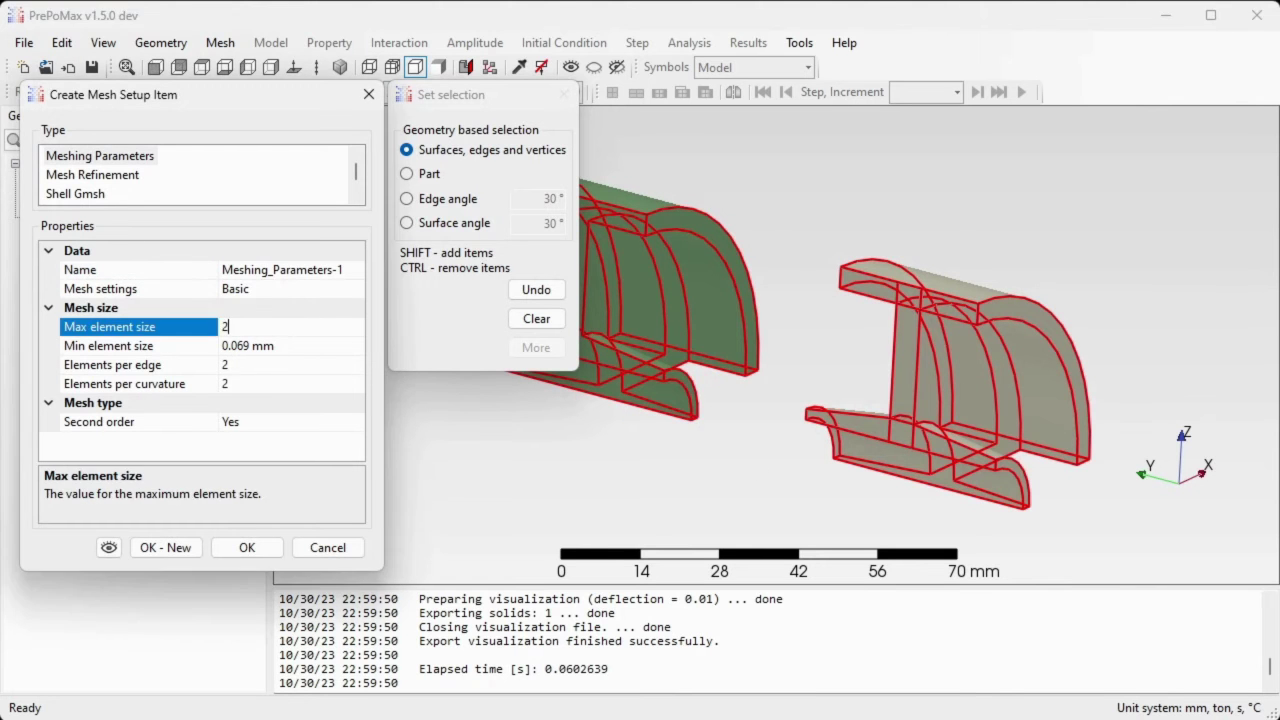
click(314, 346)
text(1)
key(Up)
click(318, 346)
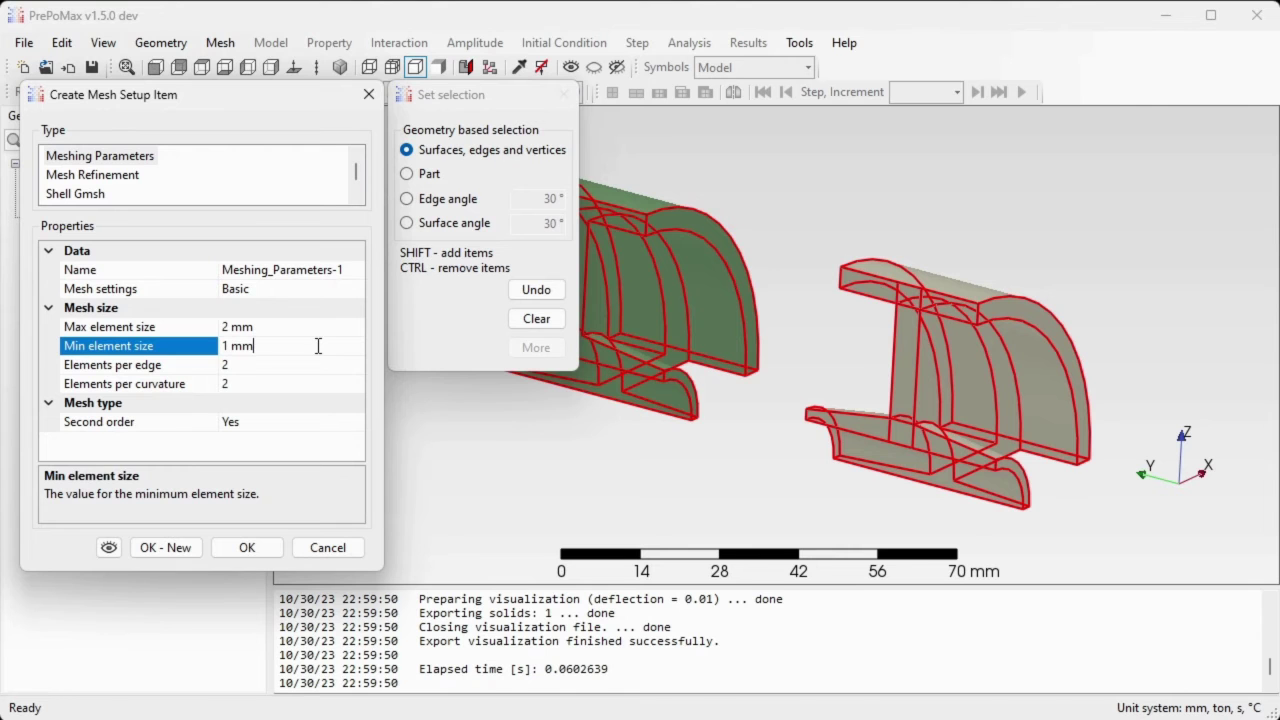
click(262, 553)
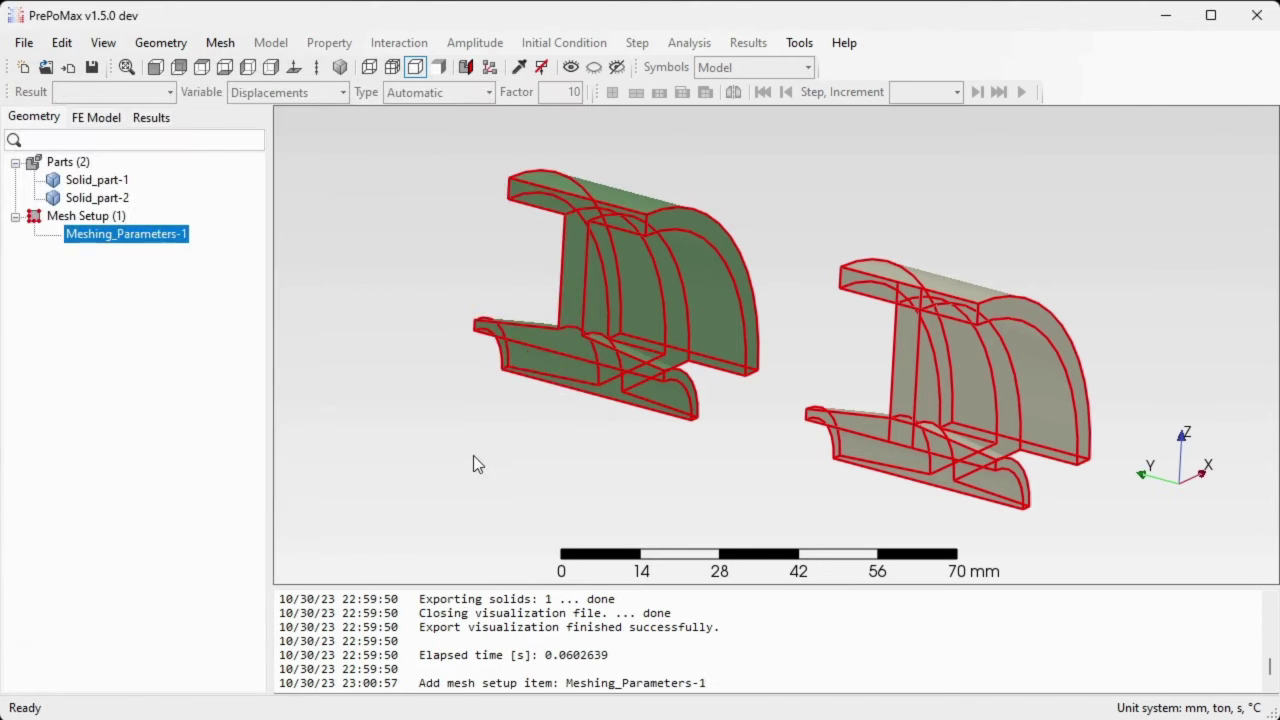
click(521, 456)
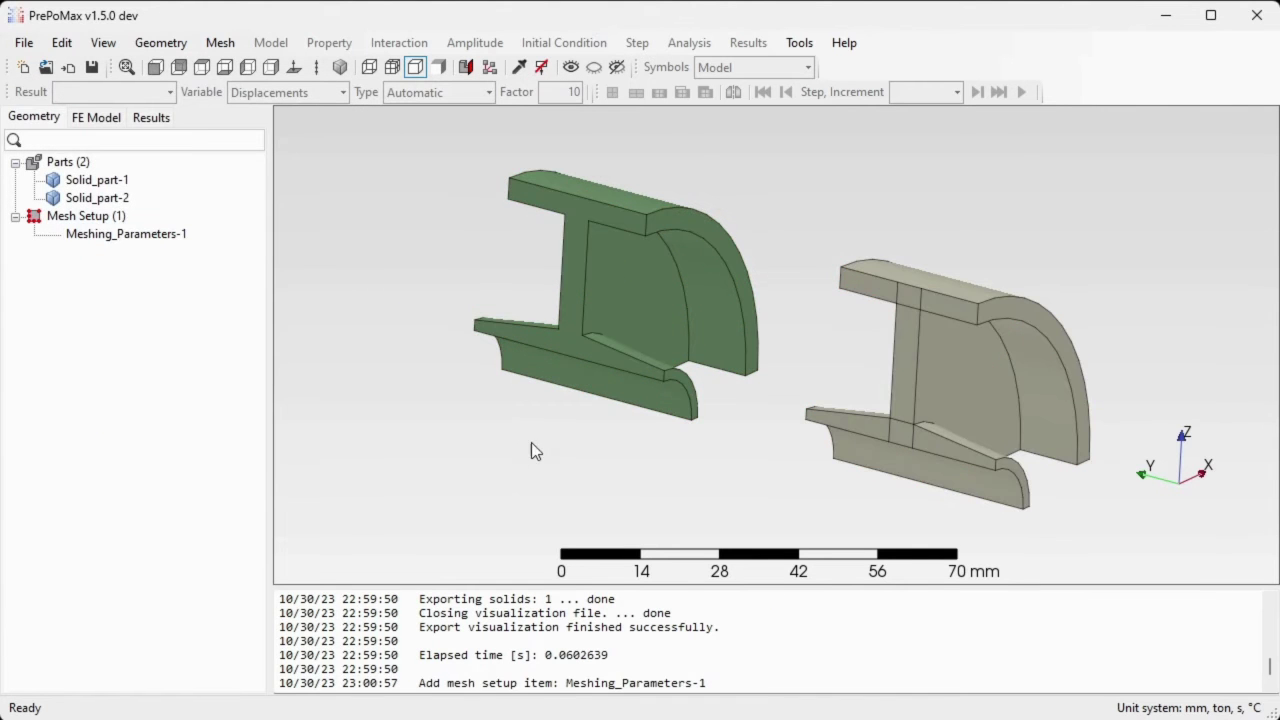
middle_drag(571, 431, 613, 384)
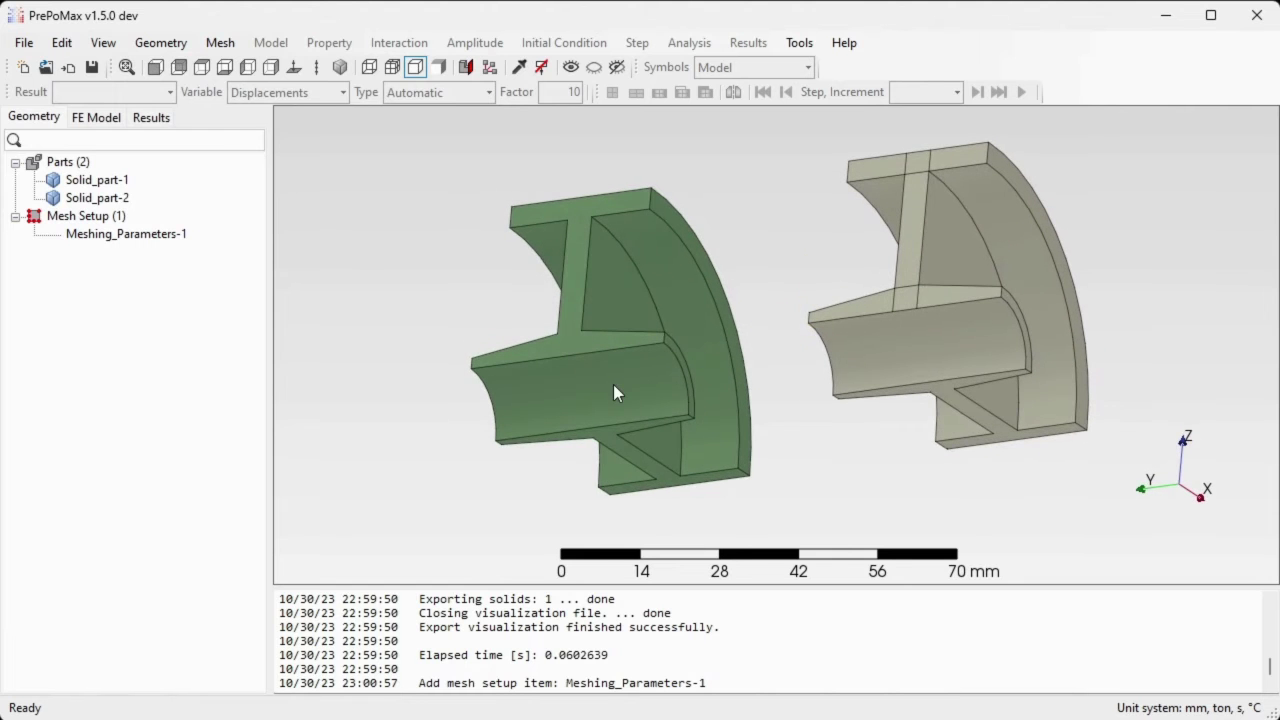
scroll(614, 400, up, 1)
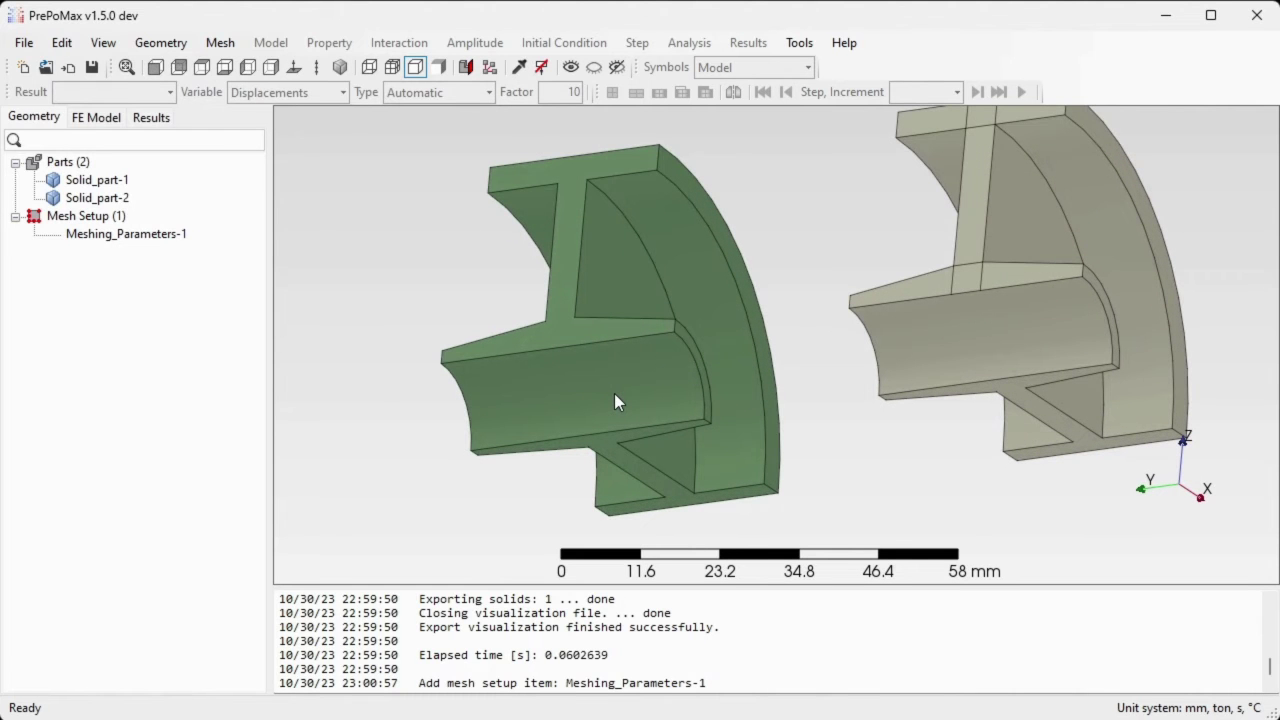
Step: Start a new mesh setup item of type Revolve Mesh
double_click(85, 217)
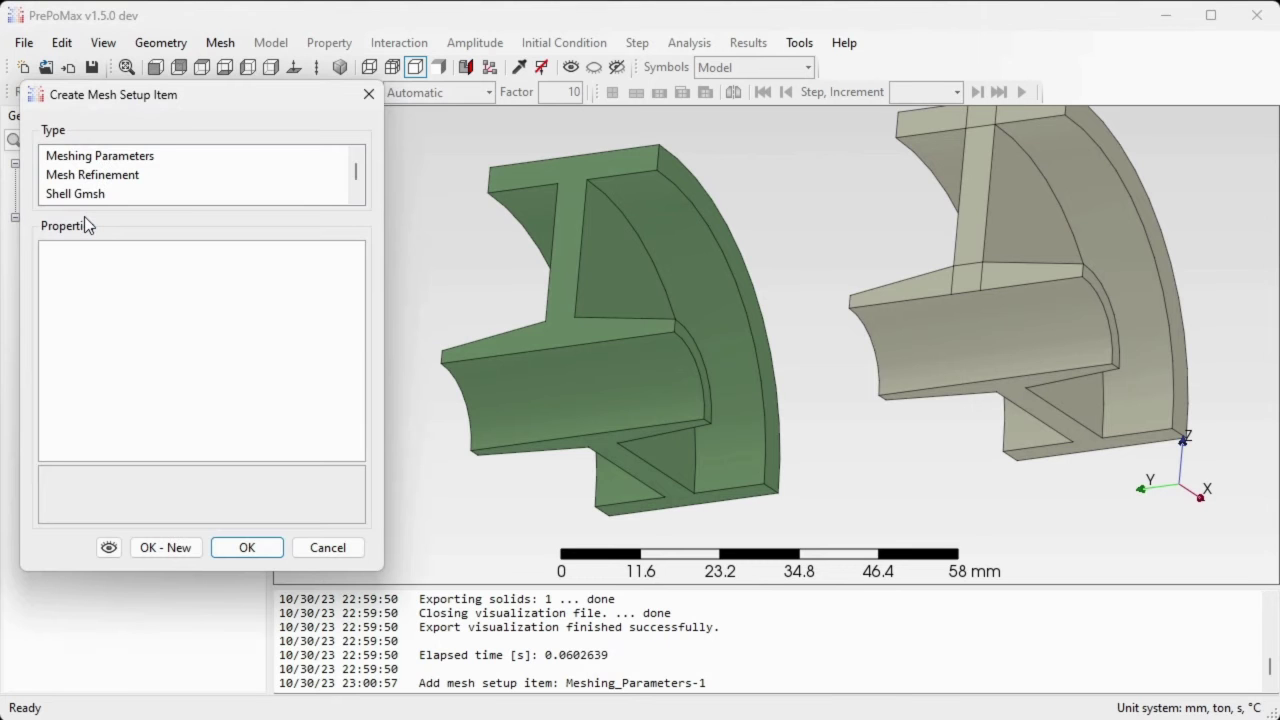
scroll(87, 177, down, 2)
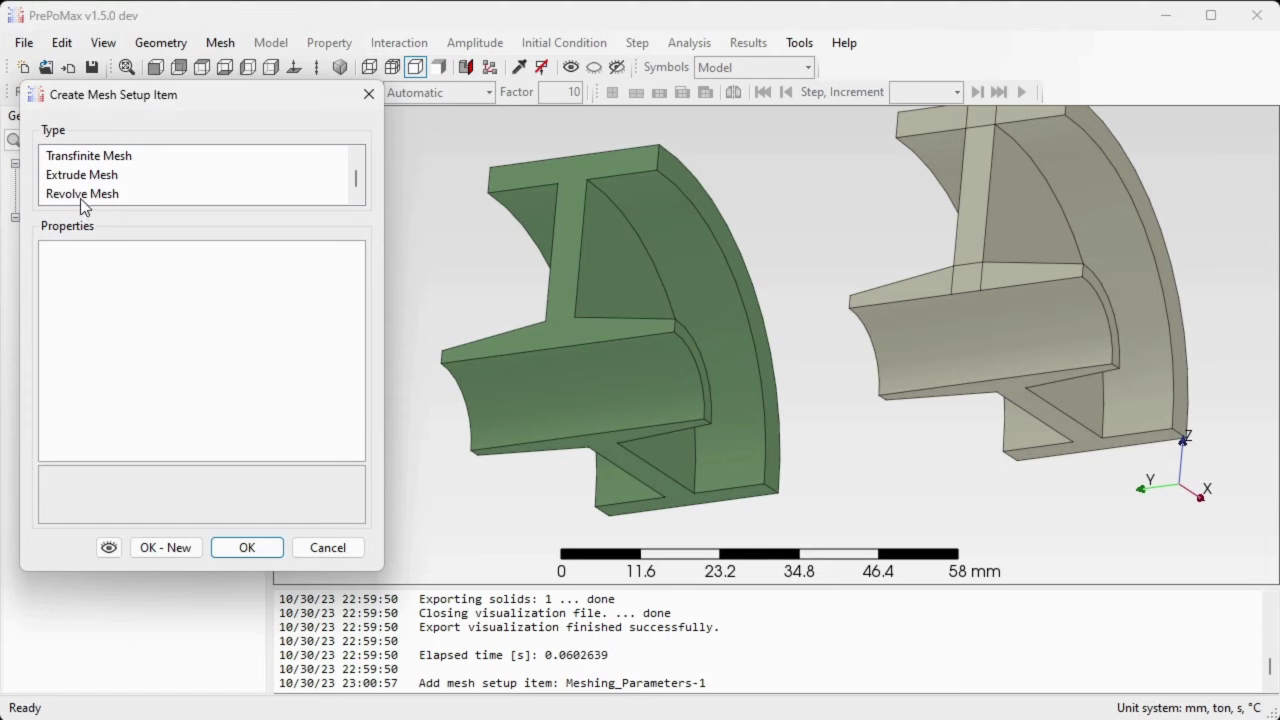
click(82, 200)
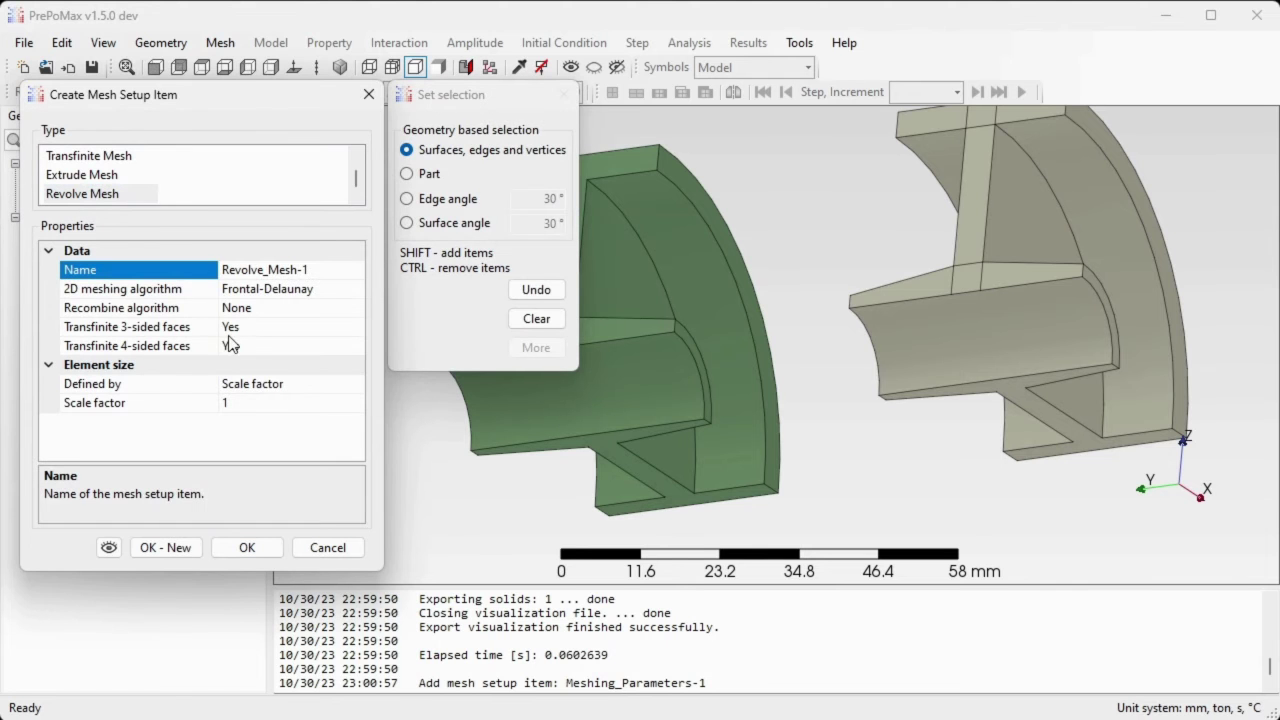
scroll(939, 405, down, 2)
scroll(752, 377, up, 2)
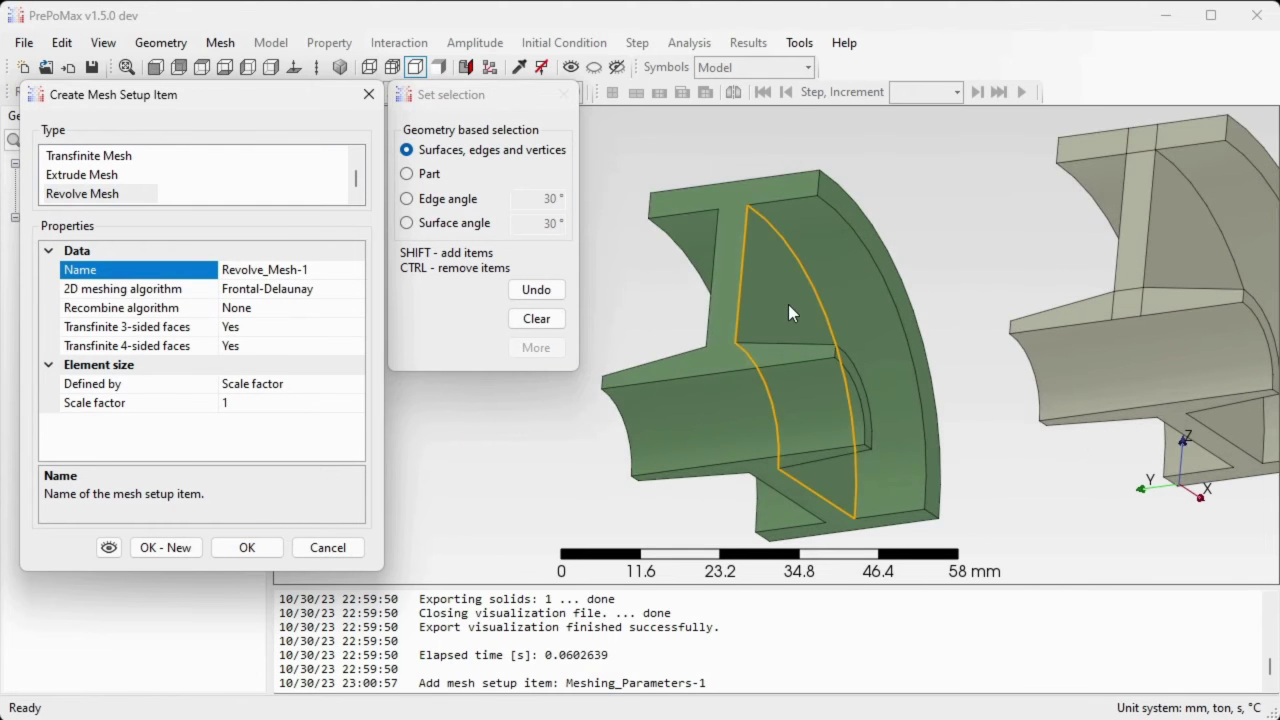
Step: Pick the green part's flat I-shaped face to revolve and orbit to check it
click(788, 304)
click(842, 271)
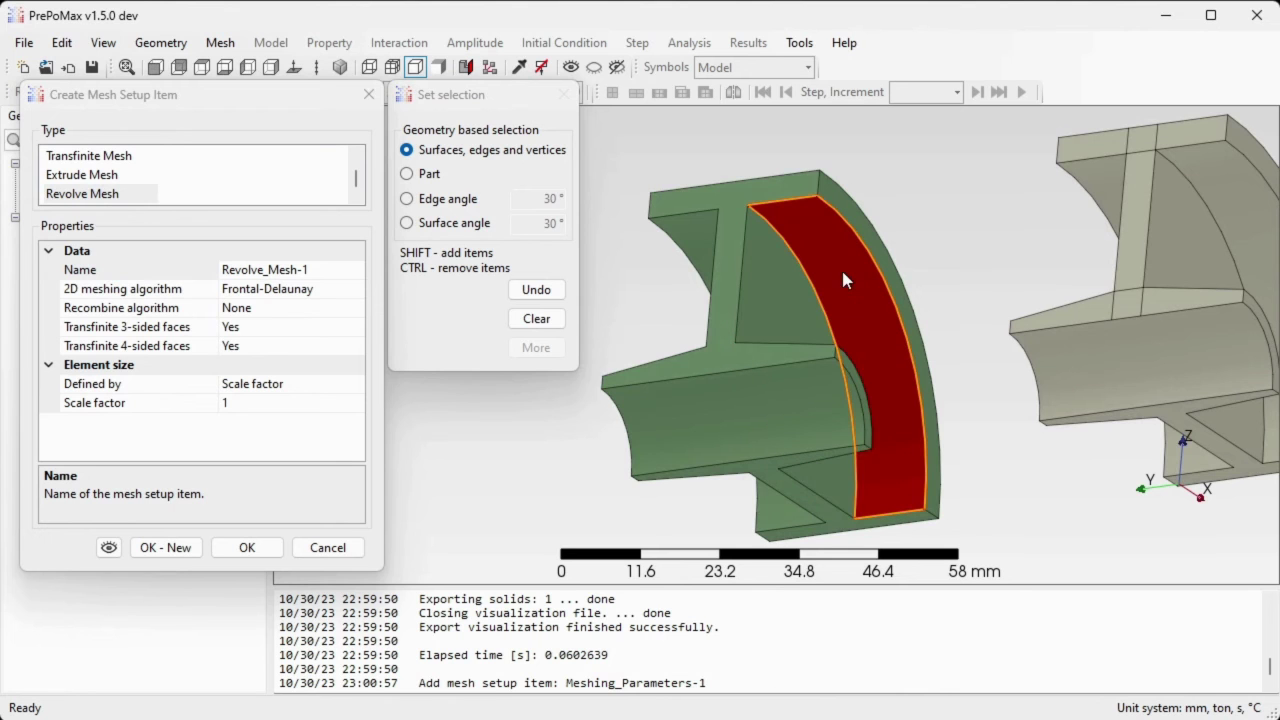
click(781, 309)
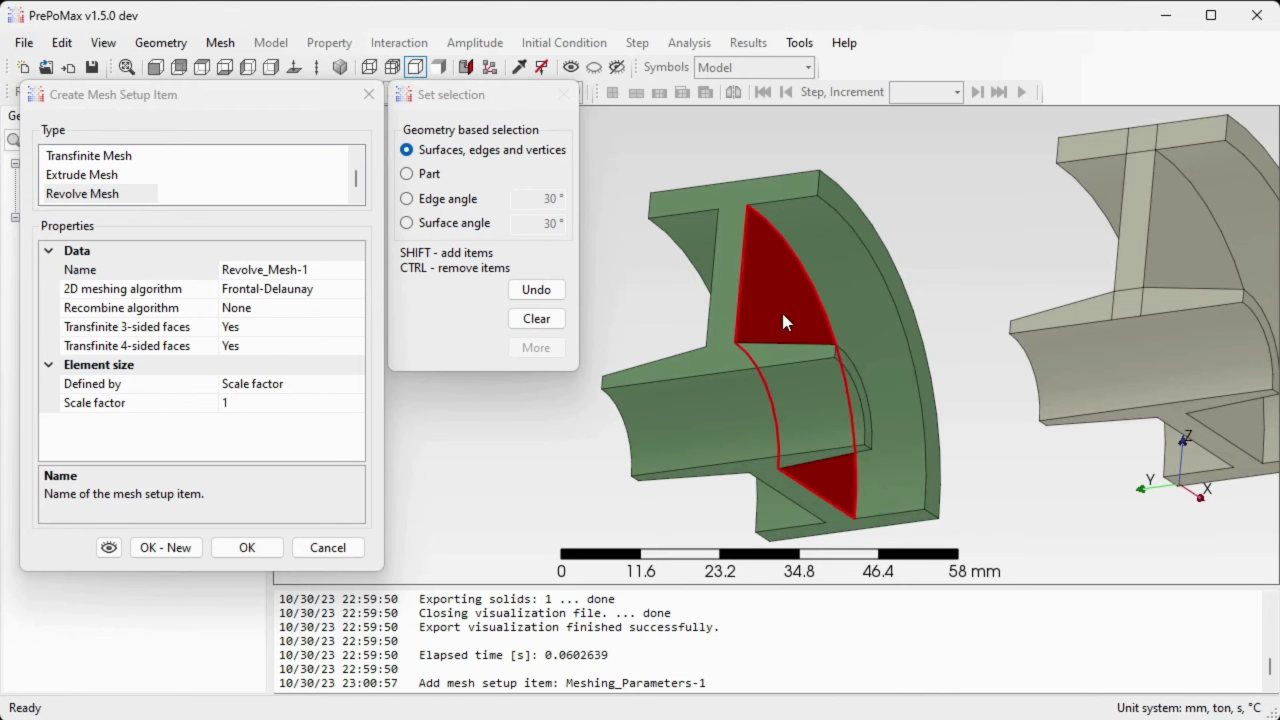
click(732, 284)
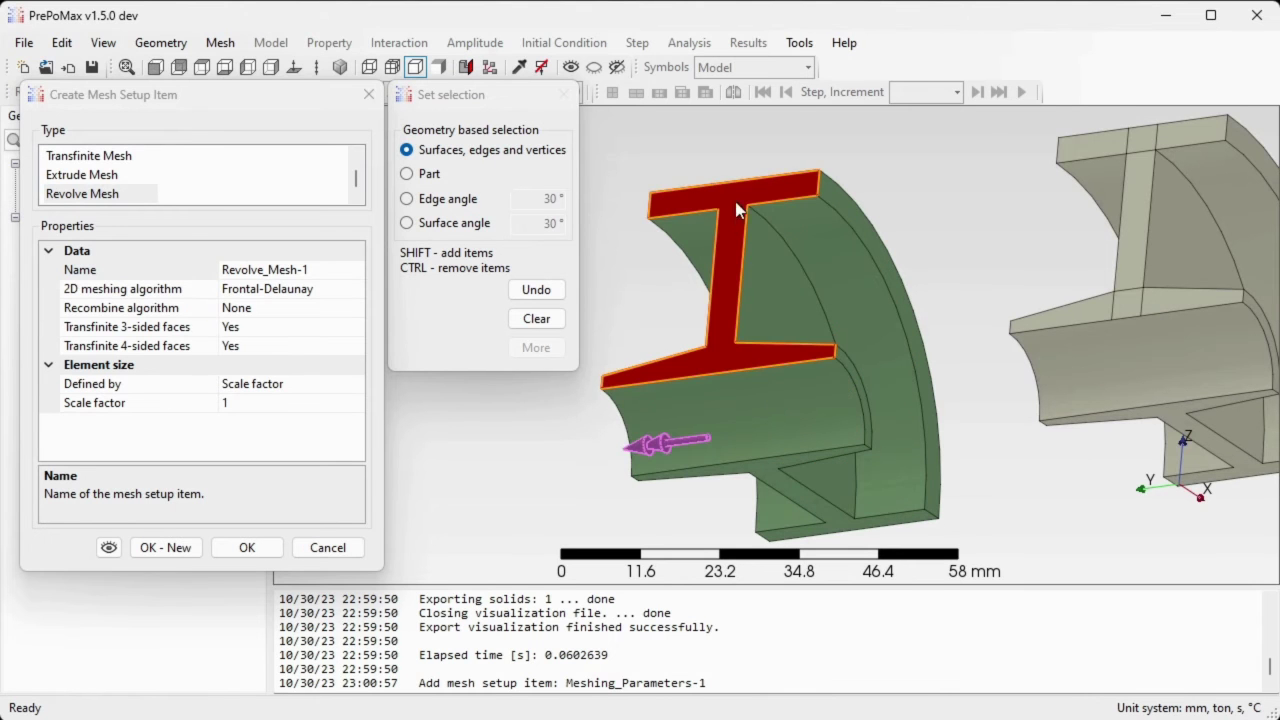
scroll(752, 246, down, 1)
scroll(752, 246, down, 1)
scroll(744, 361, up, 2)
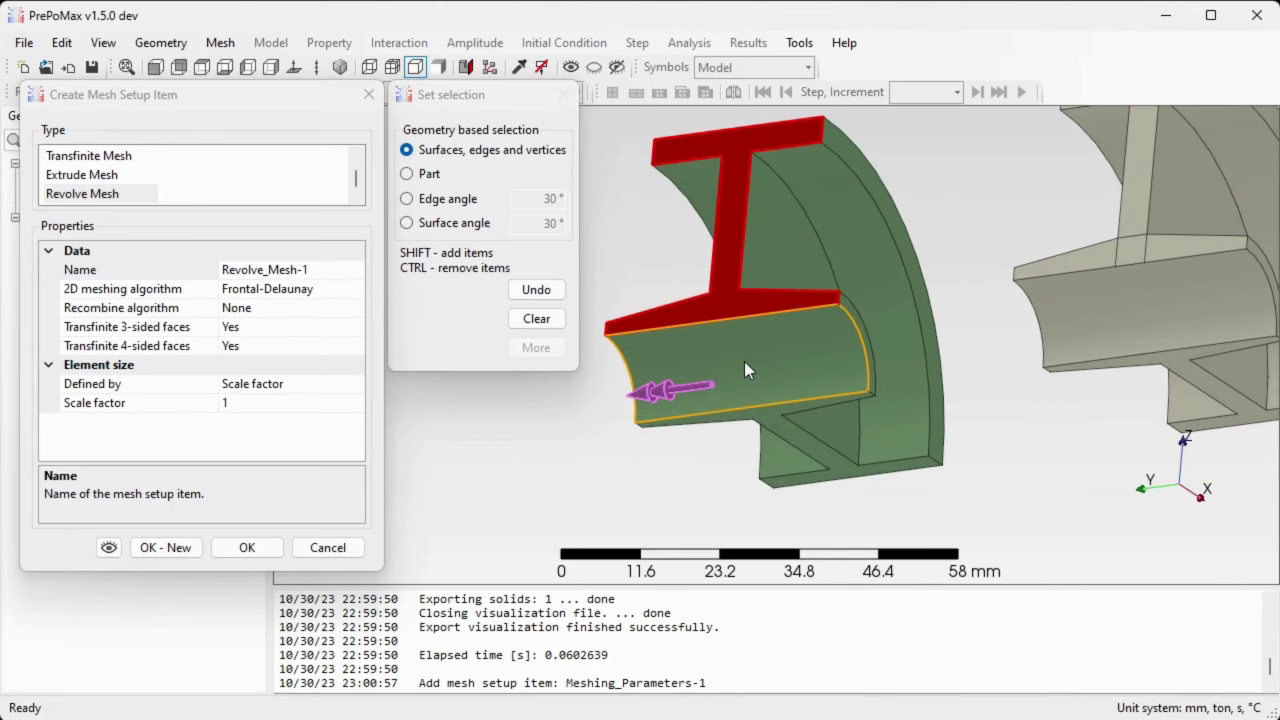
middle_drag(744, 361, 722, 405)
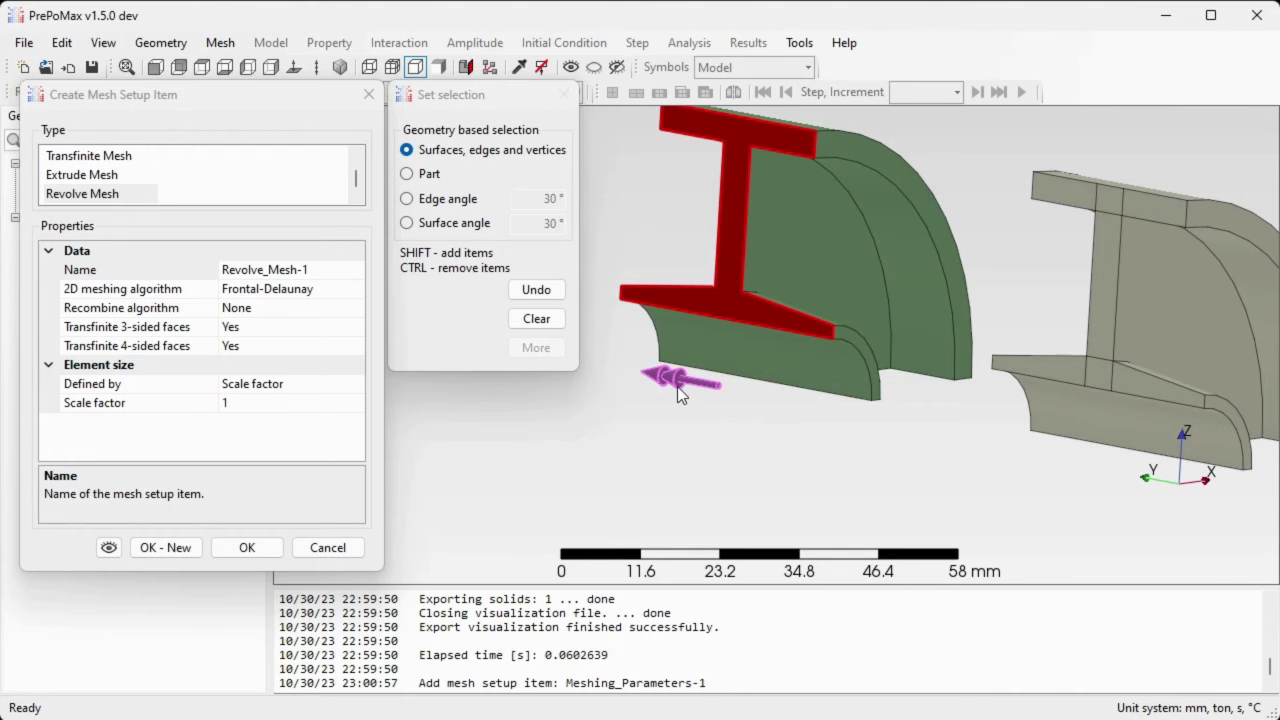
mouse_move(746, 396)
middle_down()
mouse_move(641, 391)
mouse_move(758, 398)
mouse_move(744, 420)
middle_up()
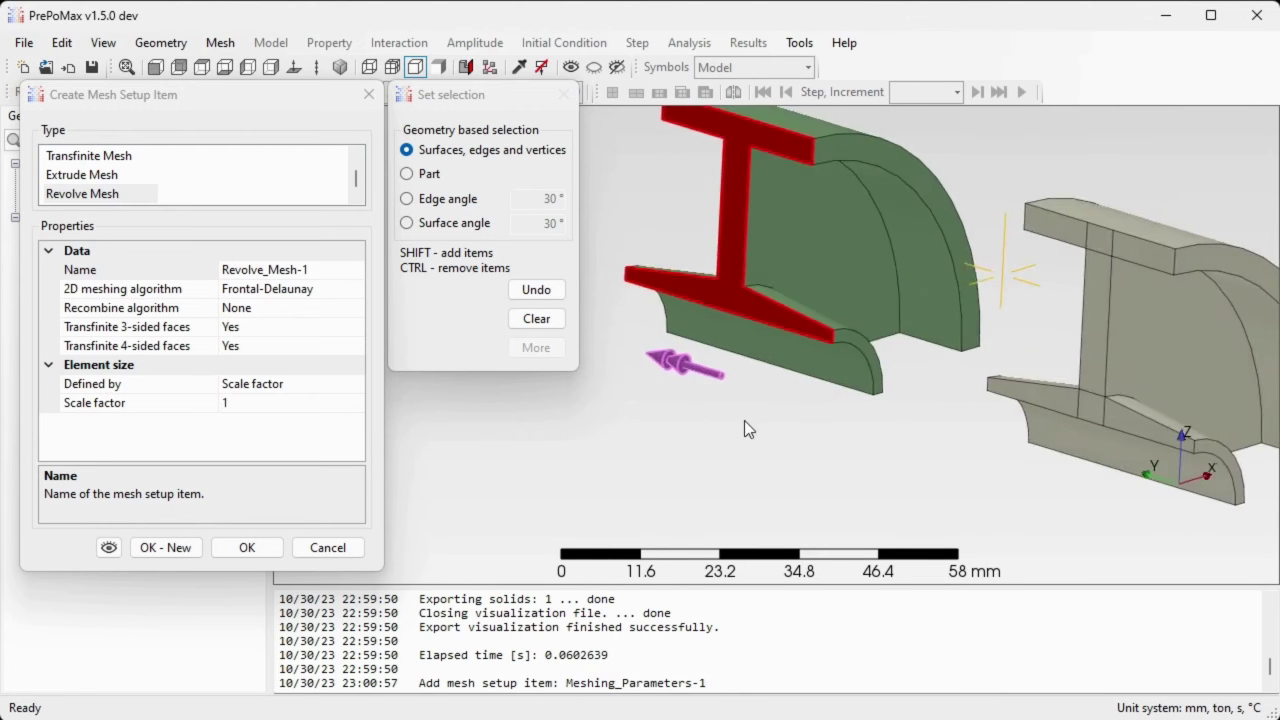
scroll(772, 483, down, 2)
scroll(710, 320, up, 4)
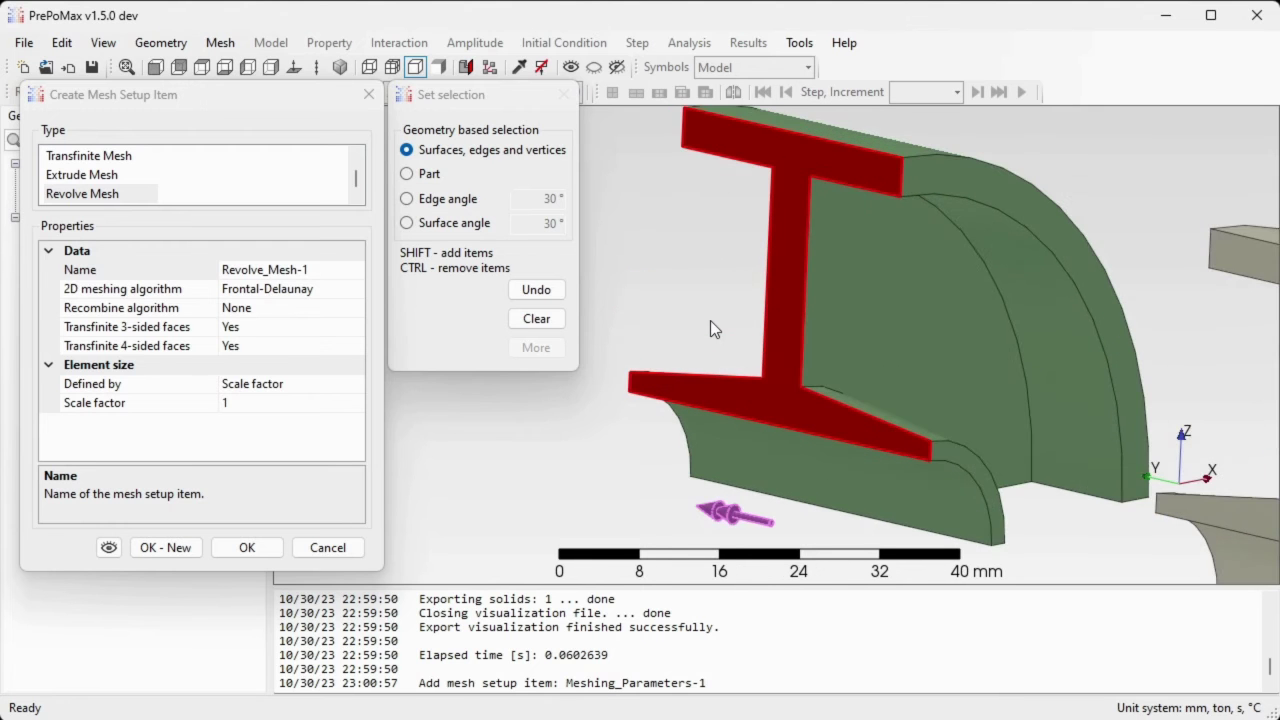
scroll(711, 324, down, 1)
mouse_move(712, 324)
middle_down()
mouse_move(774, 316)
mouse_move(756, 335)
middle_up()
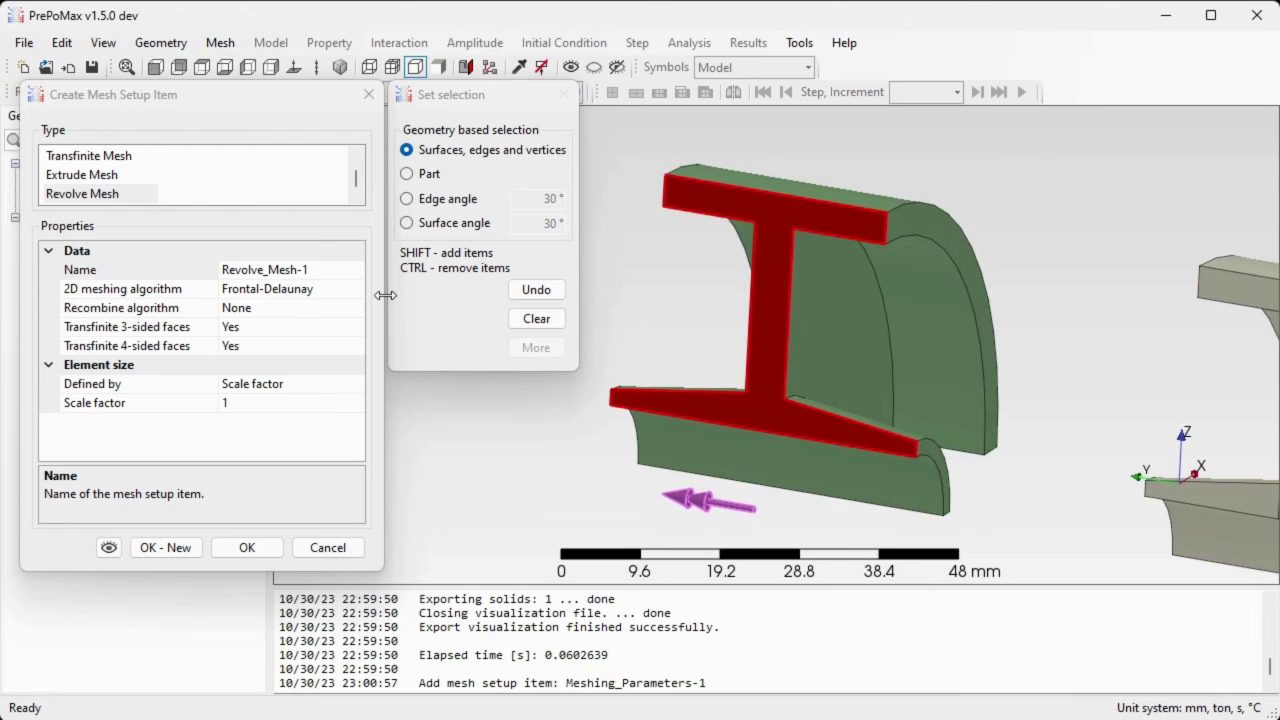
Step: Use Blossom recombination with minimum quality 0.7 on the selected I-shaped face
click(727, 412)
click(290, 309)
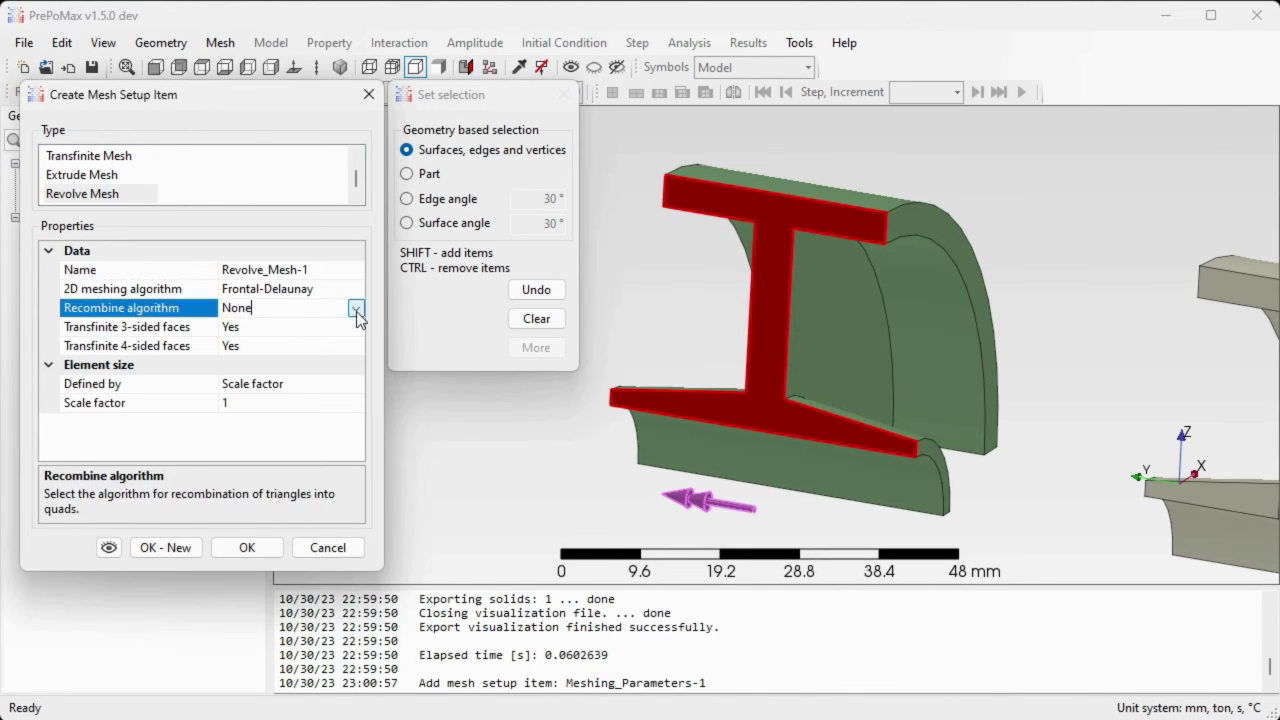
click(356, 308)
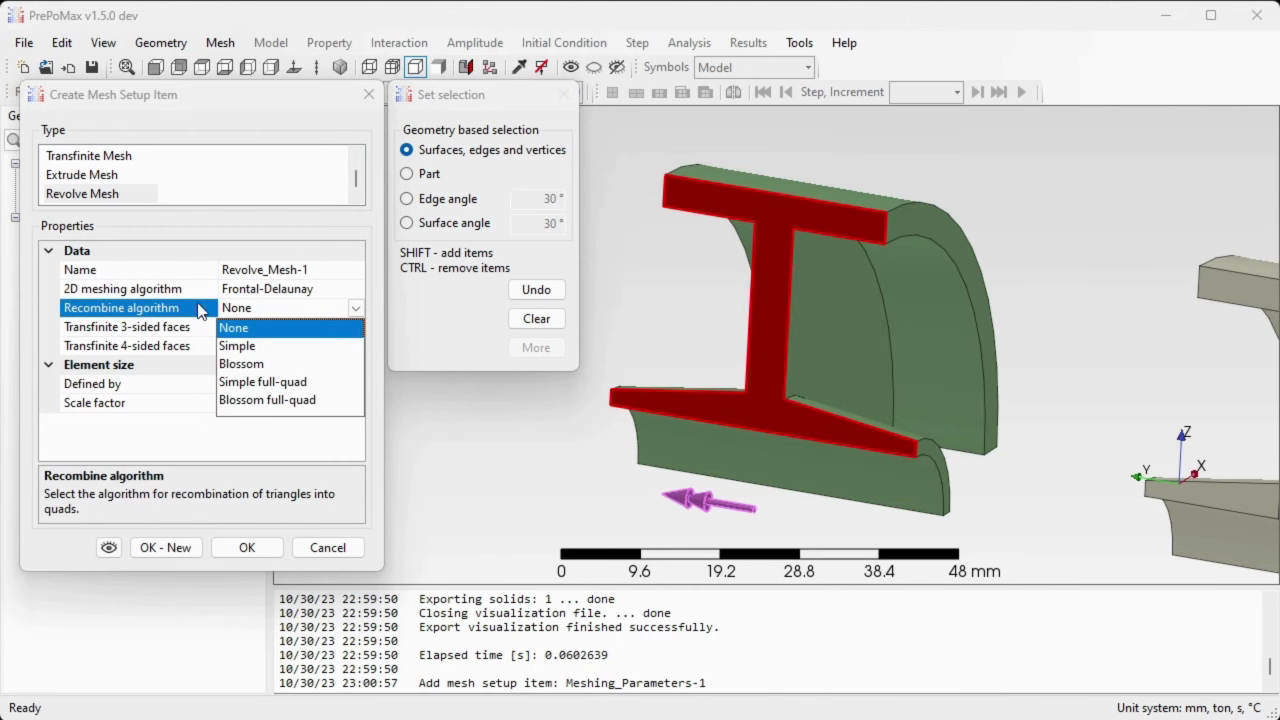
click(241, 364)
click(253, 326)
key(BackSpace)
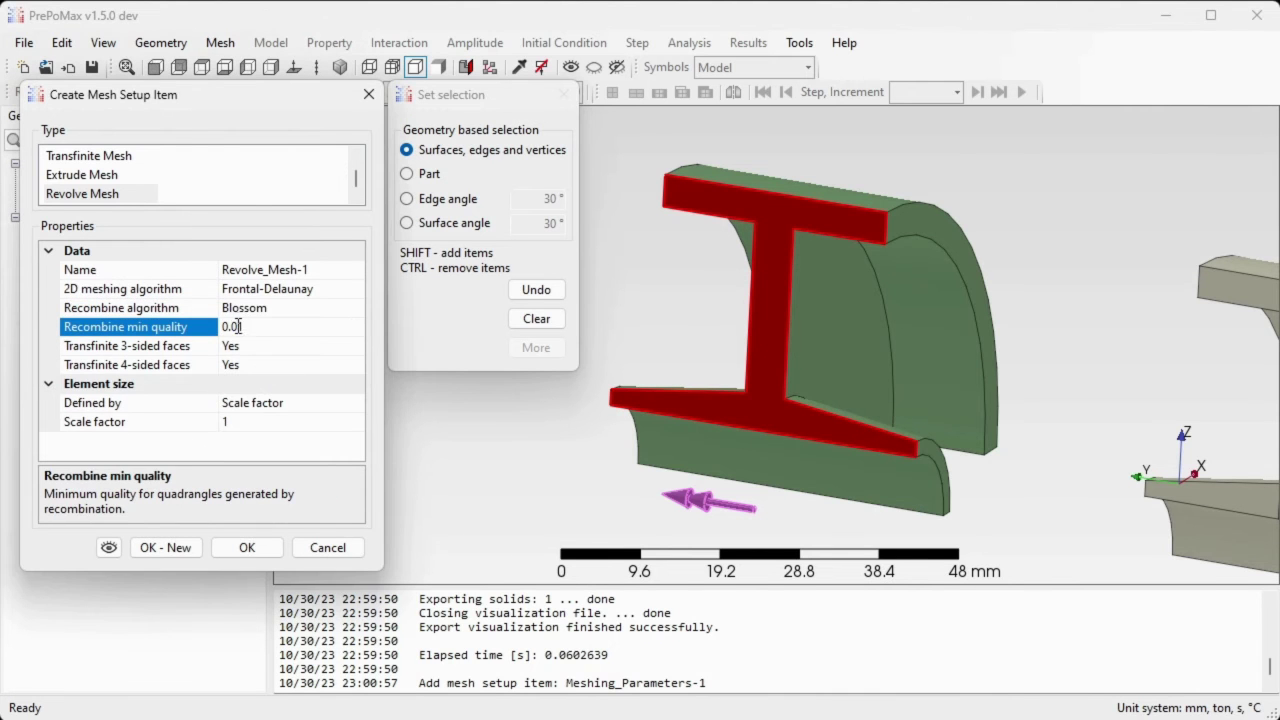
key(BackSpace)
text(7)
Step: Preview the I-face mesh (481 nodes, 630 elements) and add Revolve_Mesh-1
click(109, 547)
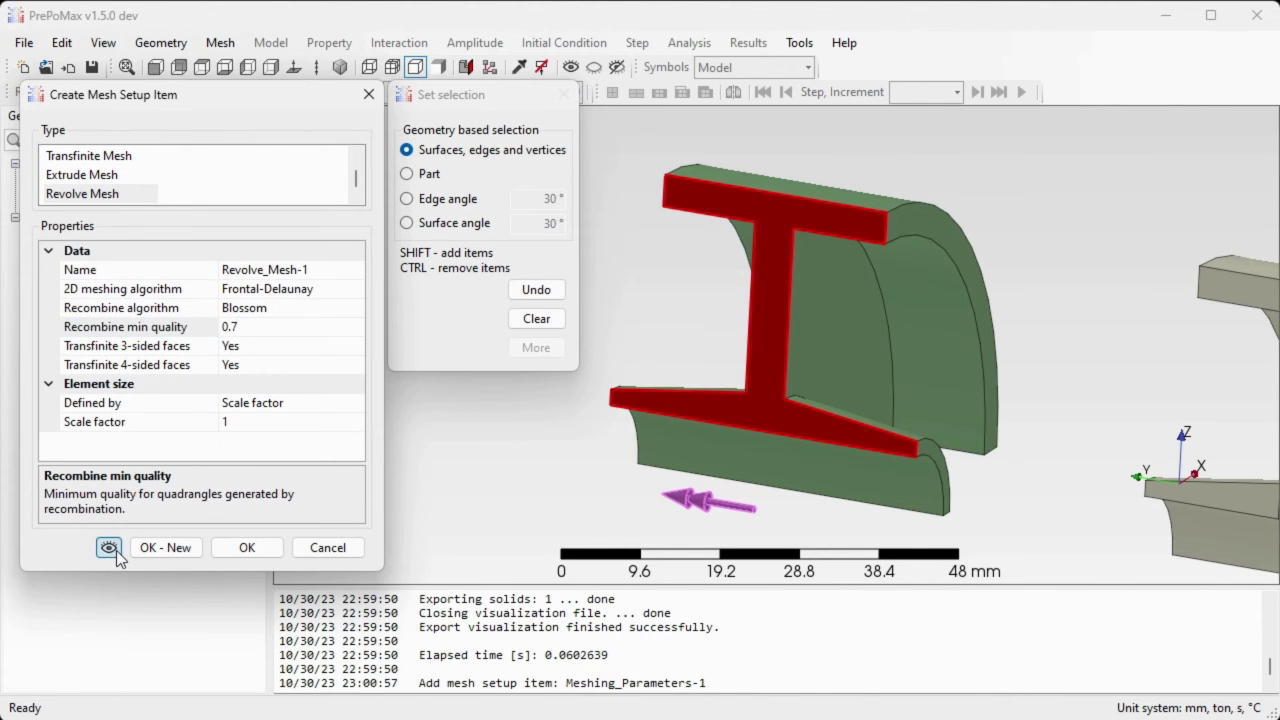
scroll(675, 250, up, 1)
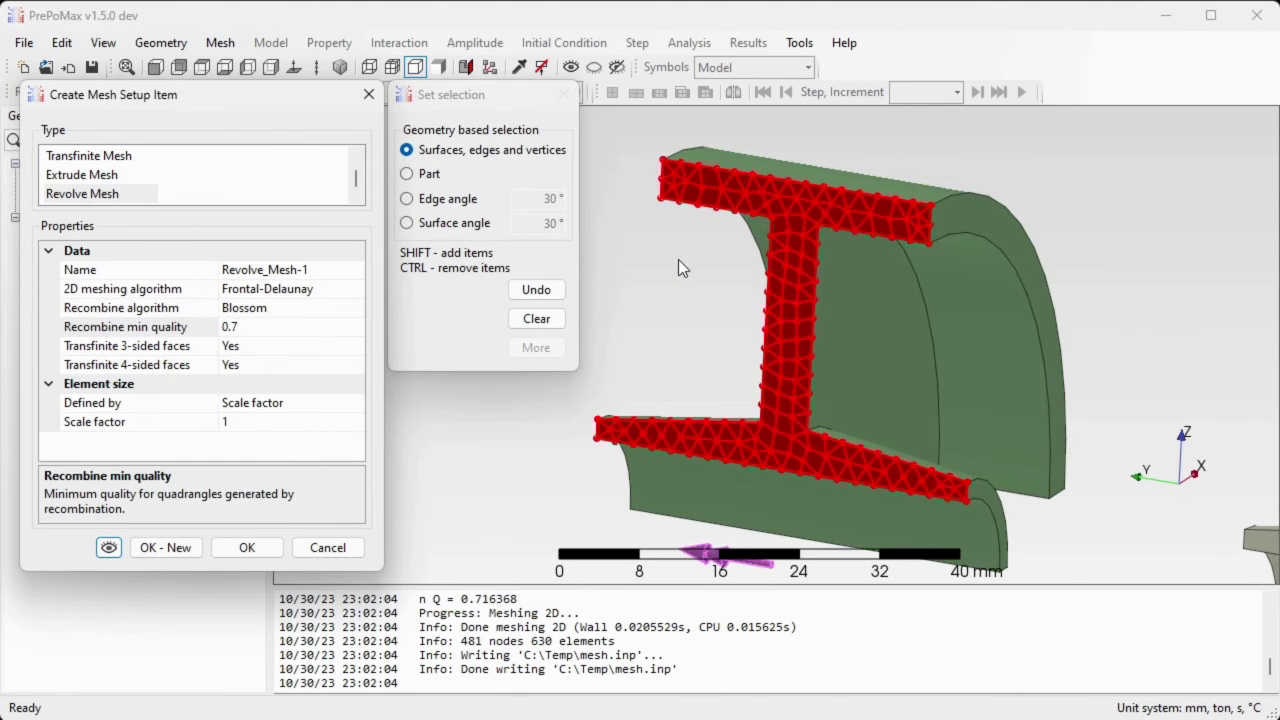
scroll(680, 262, up, 1)
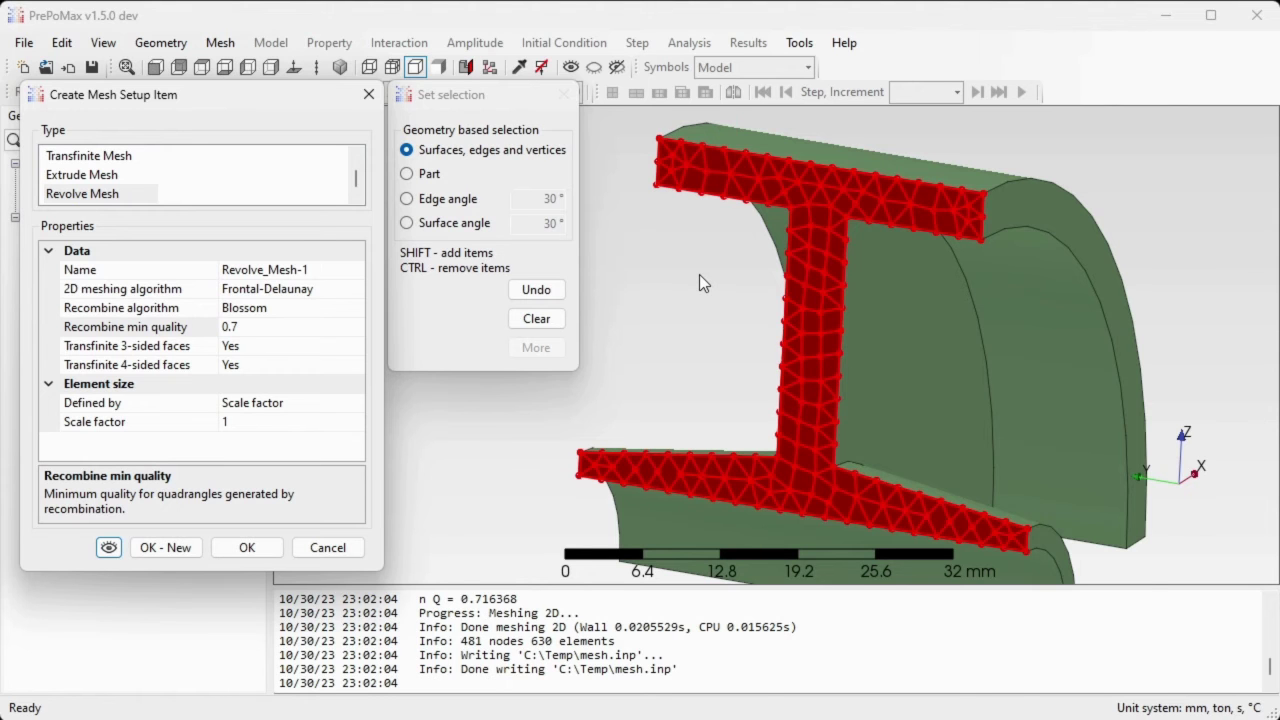
scroll(721, 226, down, 2)
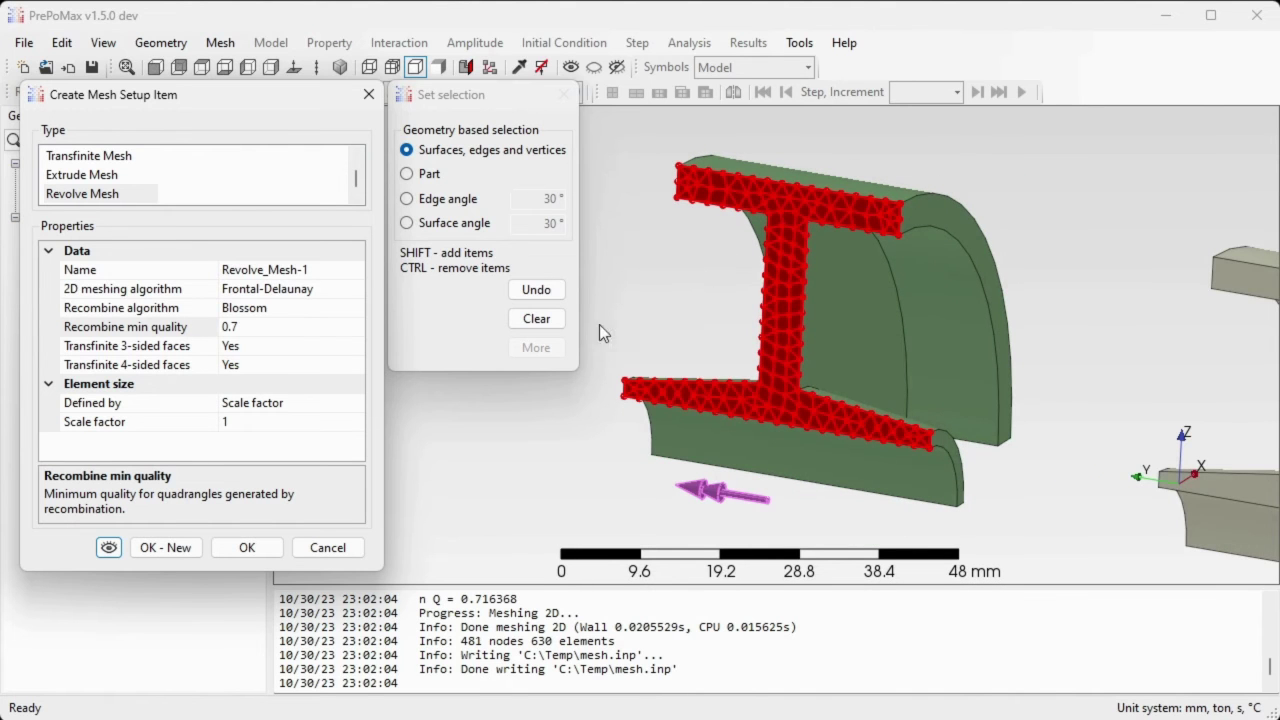
click(259, 550)
Step: Create the revolved hexahedral mesh for Solid_part-2 (3600 elements)
scroll(621, 288, down, 2)
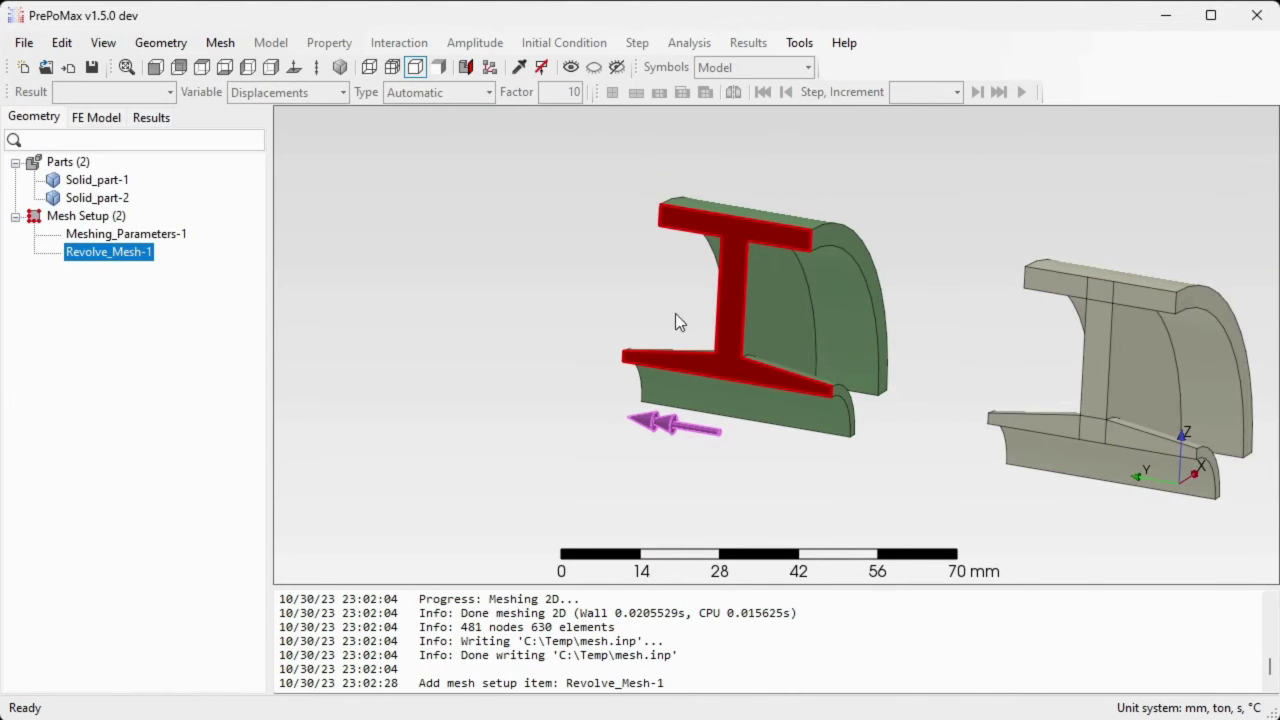
right_click(770, 299)
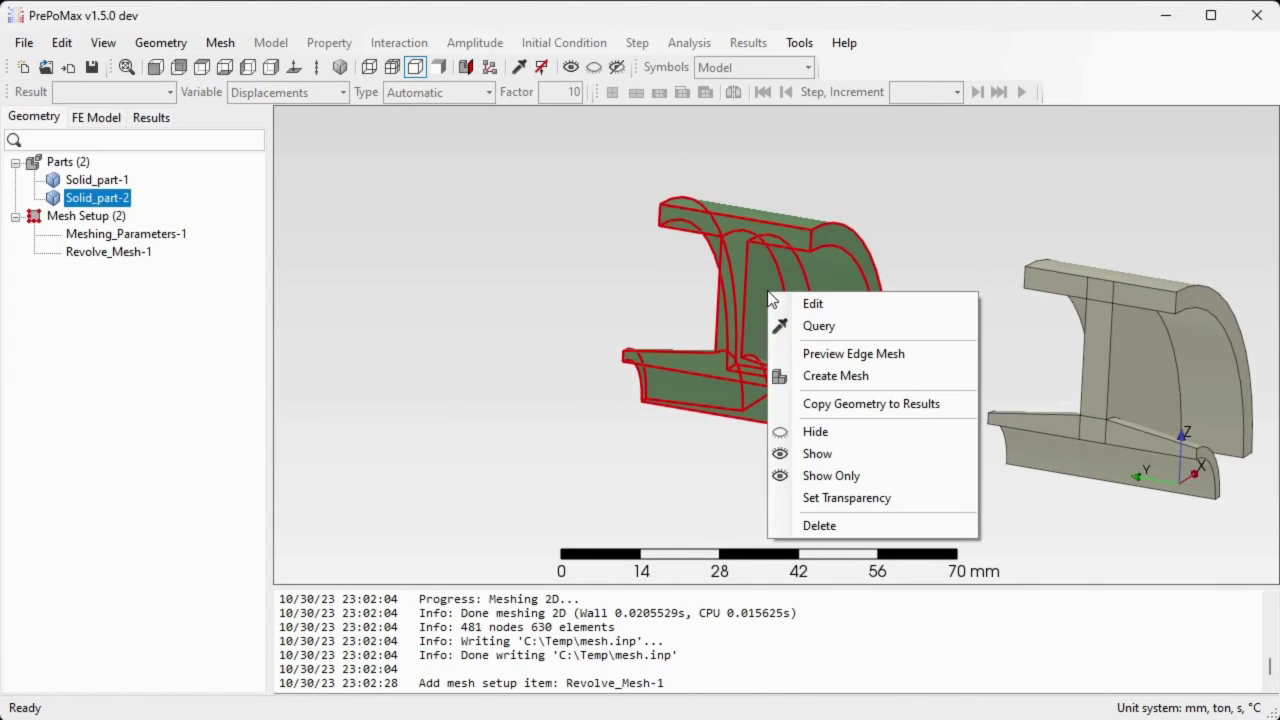
click(876, 378)
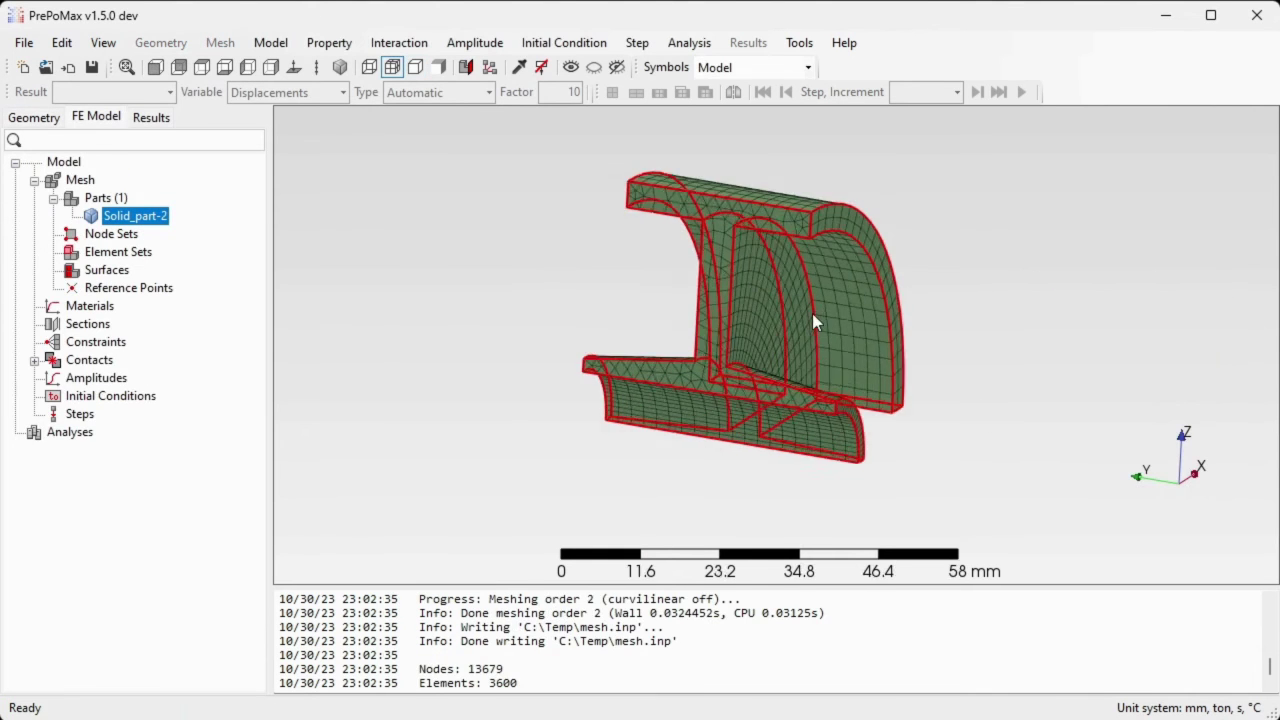
Step: Orbit and zoom to inspect the Solid_part-2 mesh, then return to the Geometry view
drag(1034, 357, 827, 318)
middle_drag(827, 309, 968, 384)
scroll(627, 143, up, 2)
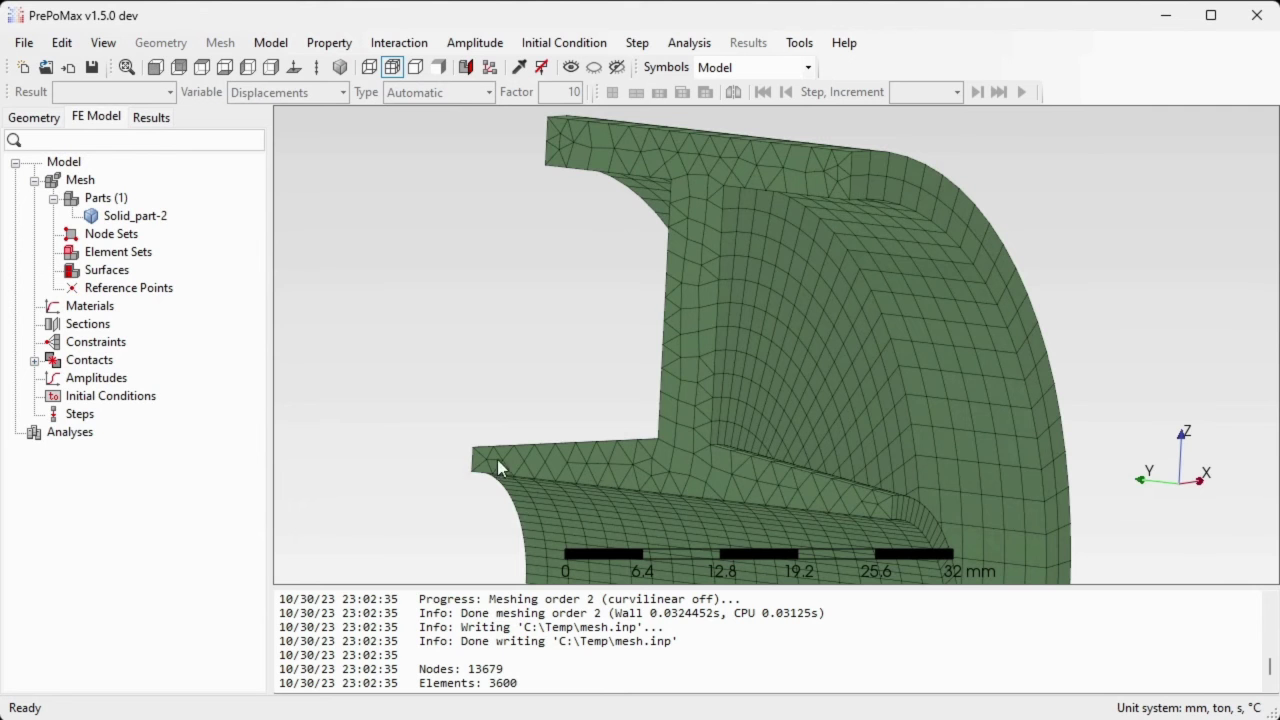
scroll(904, 507, up, 7)
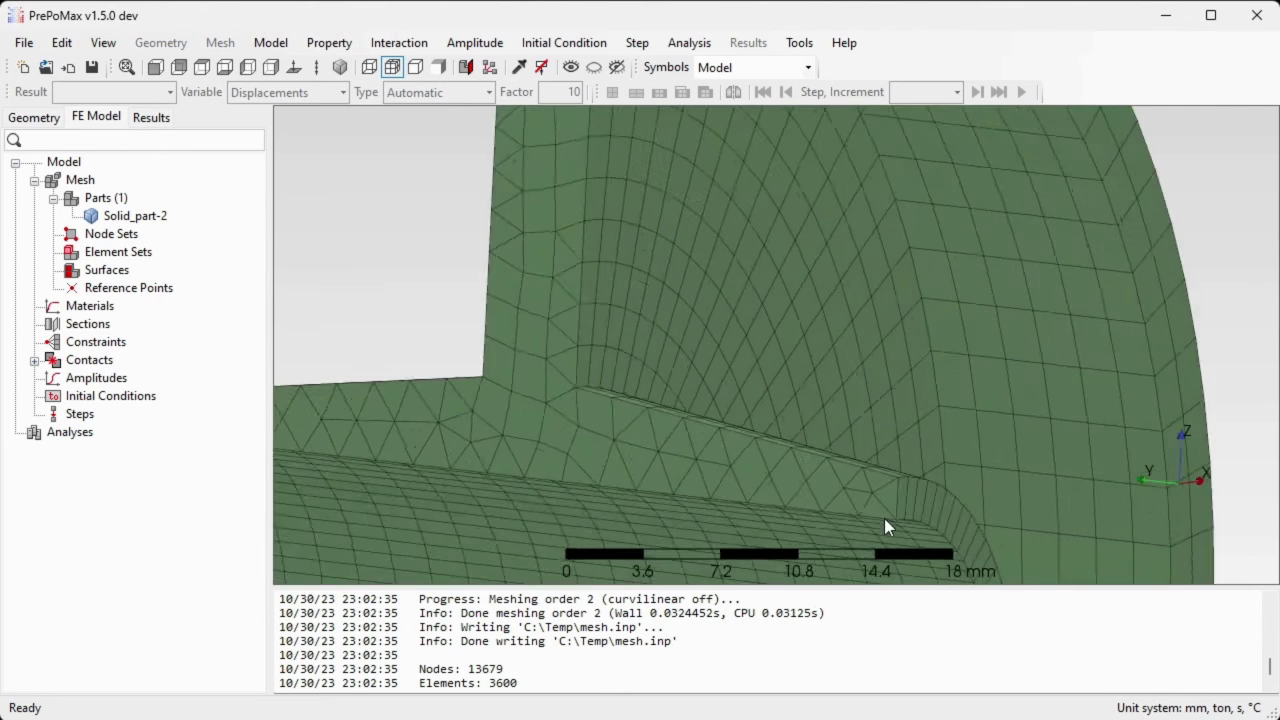
middle_drag(868, 458, 816, 447)
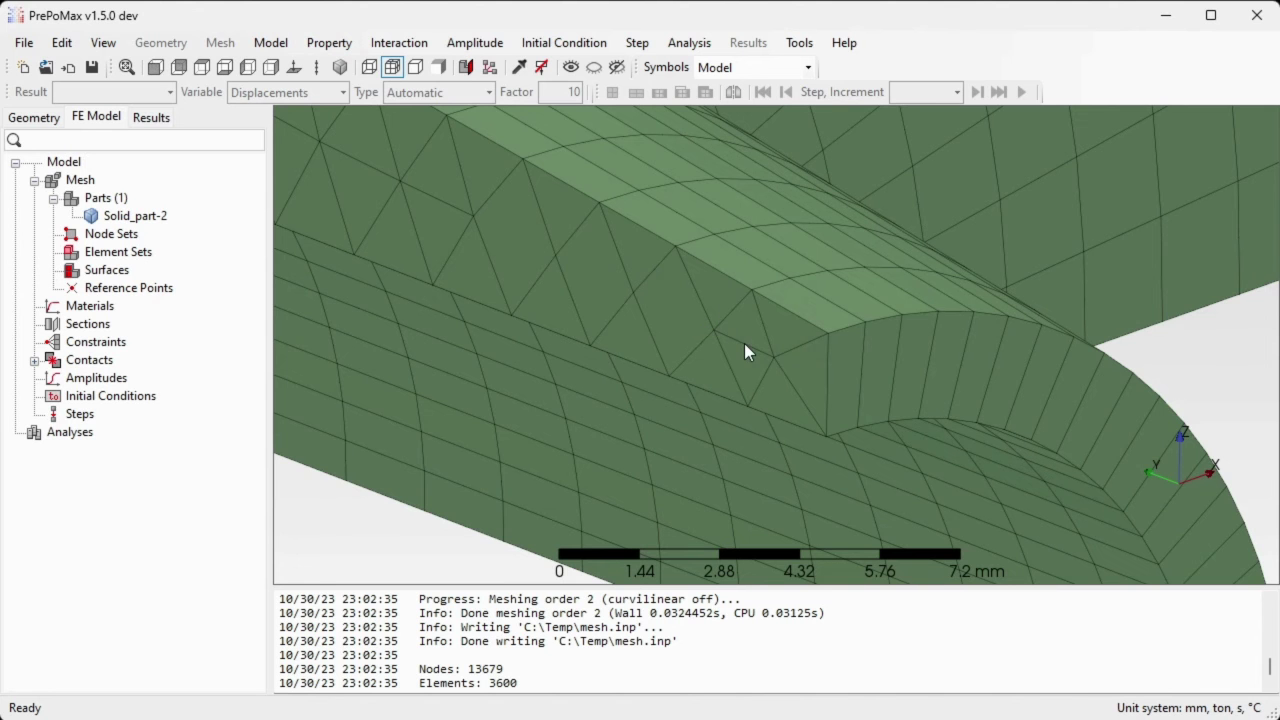
scroll(720, 347, down, 10)
scroll(623, 366, down, 3)
drag(625, 385, 565, 263)
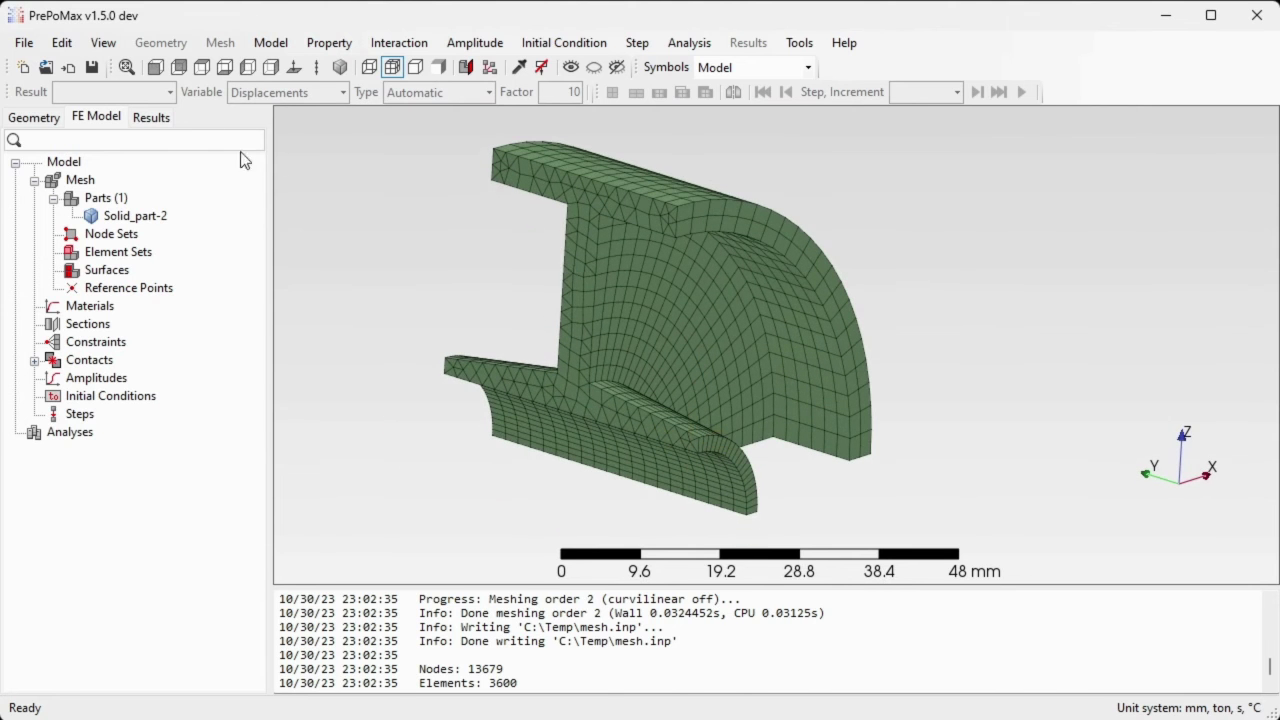
click(40, 118)
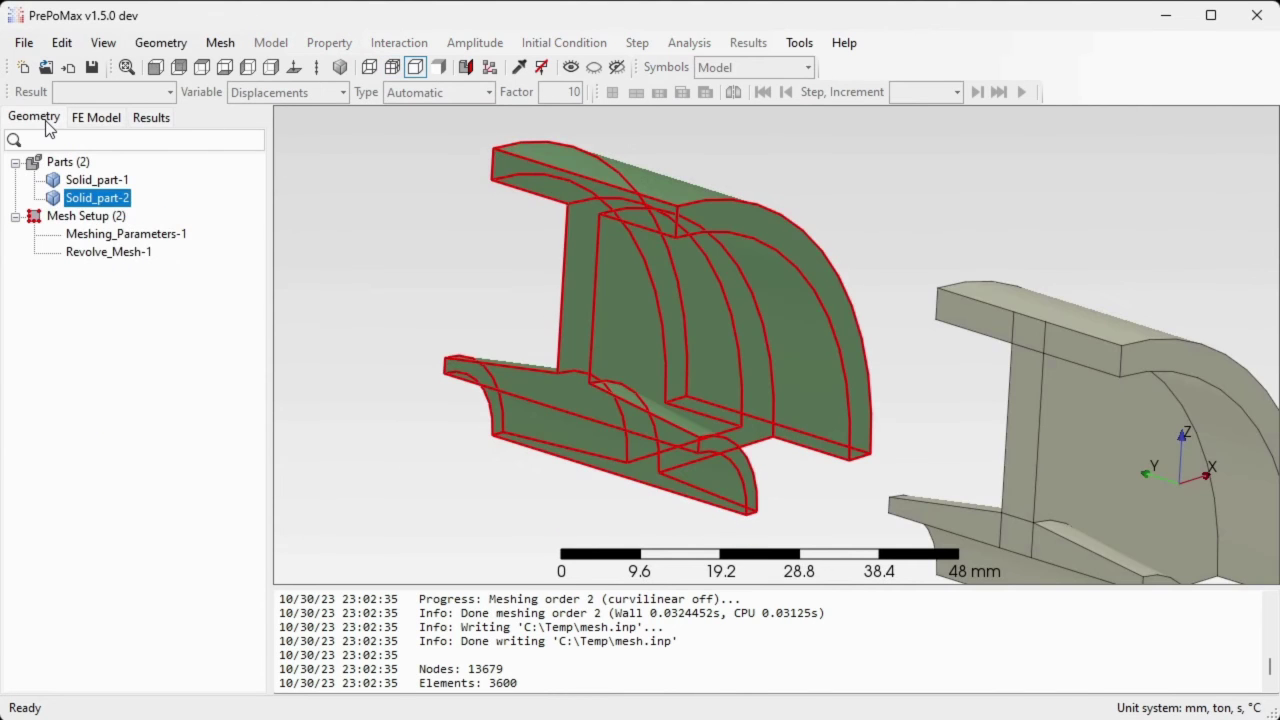
Step: Deselect Solid_part-2 and orbit both parts to view their other faces
click(408, 209)
scroll(408, 209, down, 4)
scroll(747, 309, up, 3)
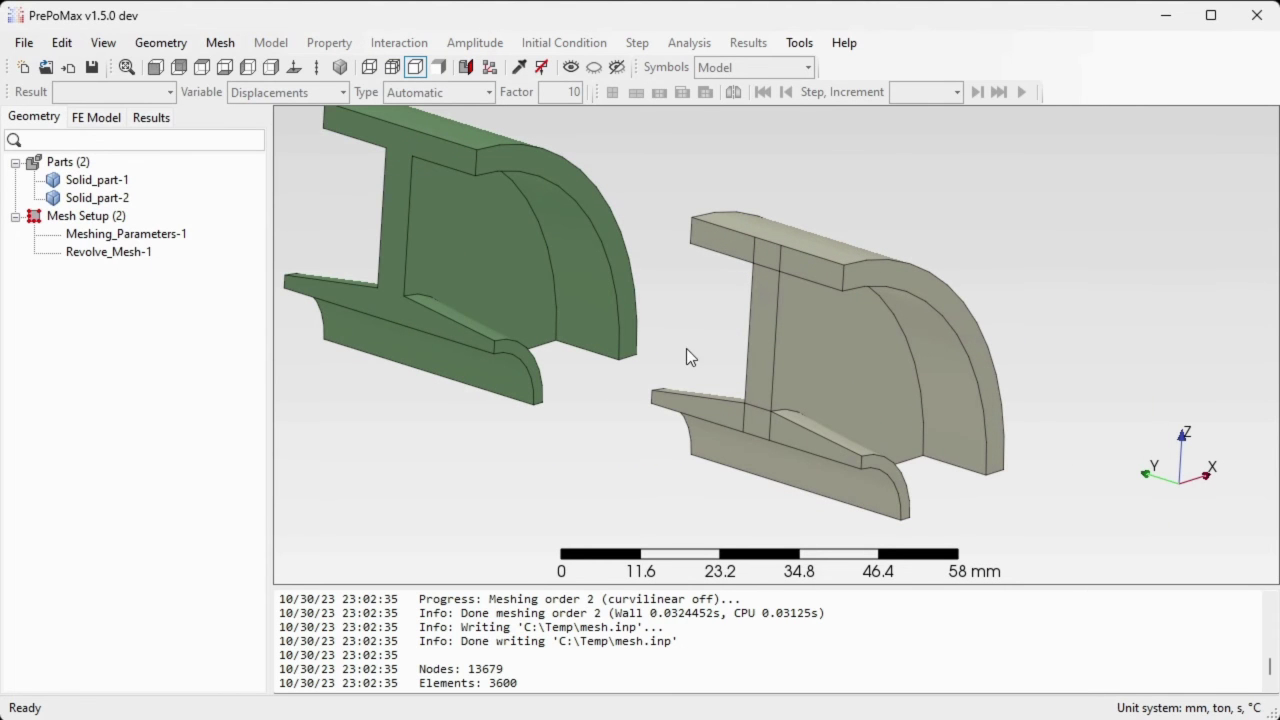
mouse_move(715, 346)
middle_down()
mouse_move(760, 210)
mouse_move(749, 315)
mouse_move(721, 376)
mouse_move(730, 359)
middle_up()
scroll(627, 469, up, 2)
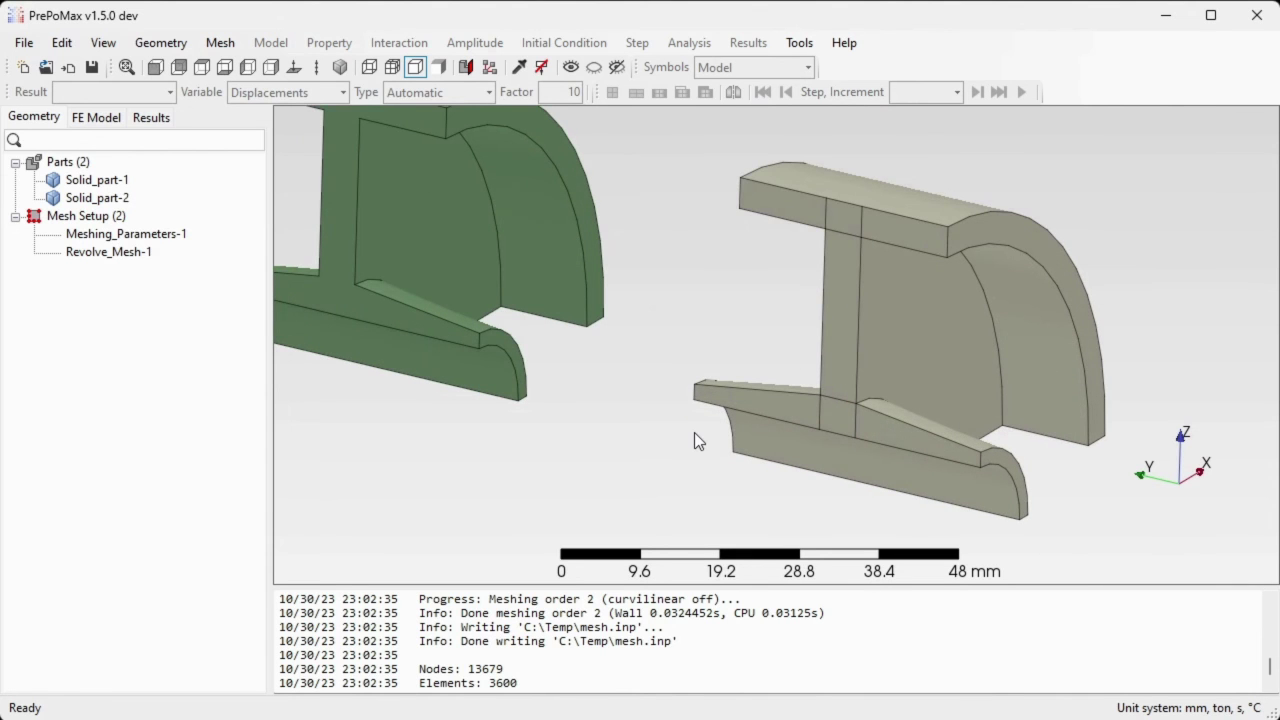
Step: Start a second Revolve Mesh setup item, Revolve_Mesh-2
double_click(103, 218)
scroll(112, 192, down, 1)
click(96, 195)
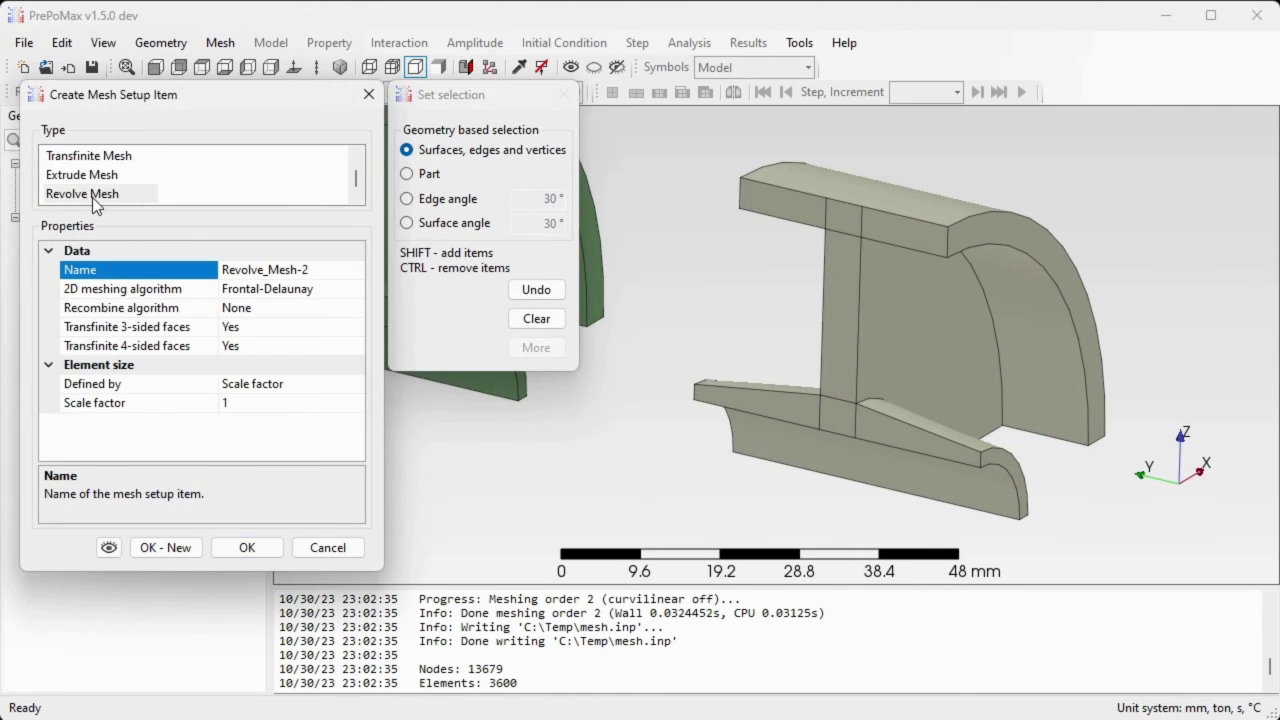
Step: Try picking individual web and sloped faces of the right part's profile
click(842, 344)
mouse_move(793, 407)
middle_down()
mouse_move(803, 322)
mouse_move(846, 505)
mouse_move(819, 320)
middle_up()
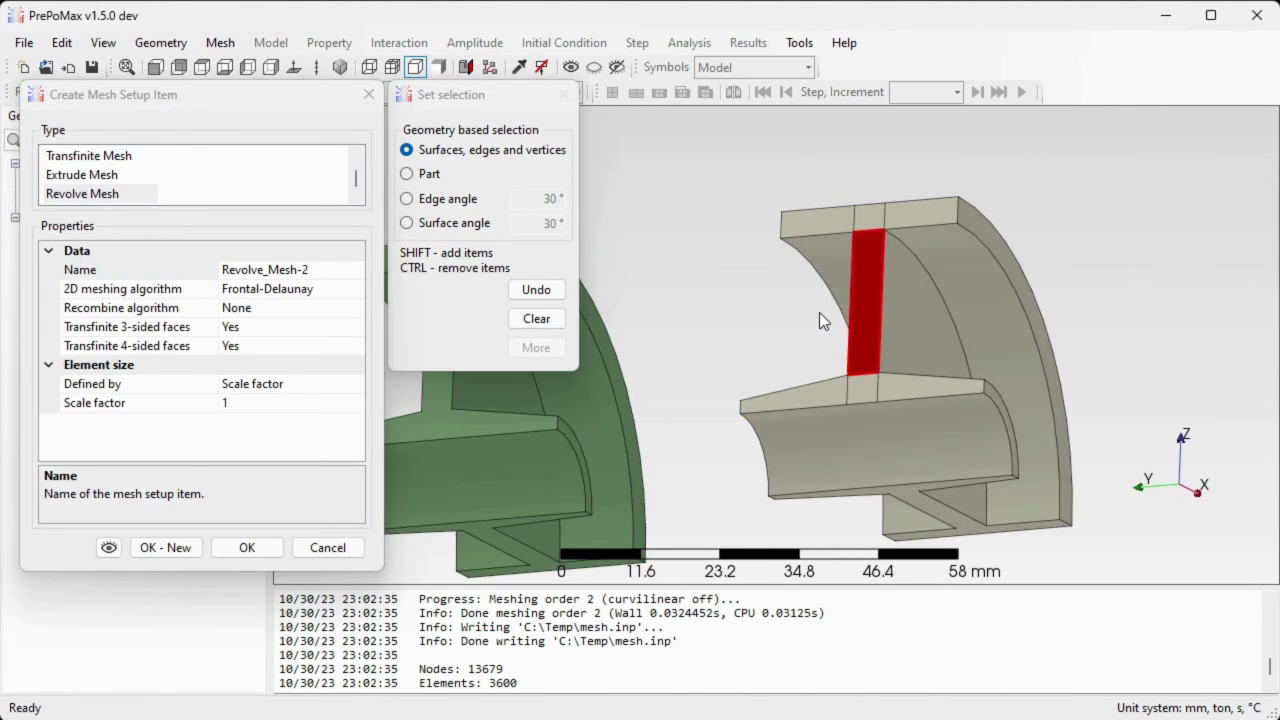
click(864, 389)
click(823, 391)
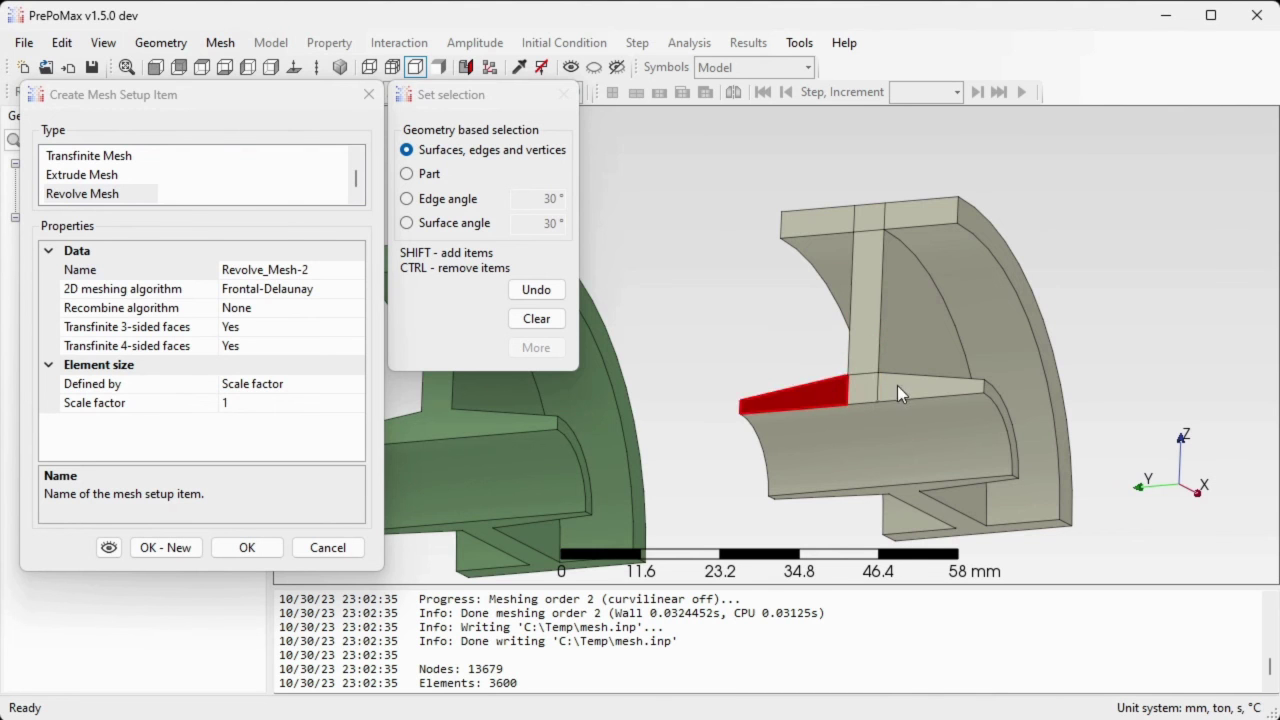
click(897, 385)
scroll(877, 283, down, 1)
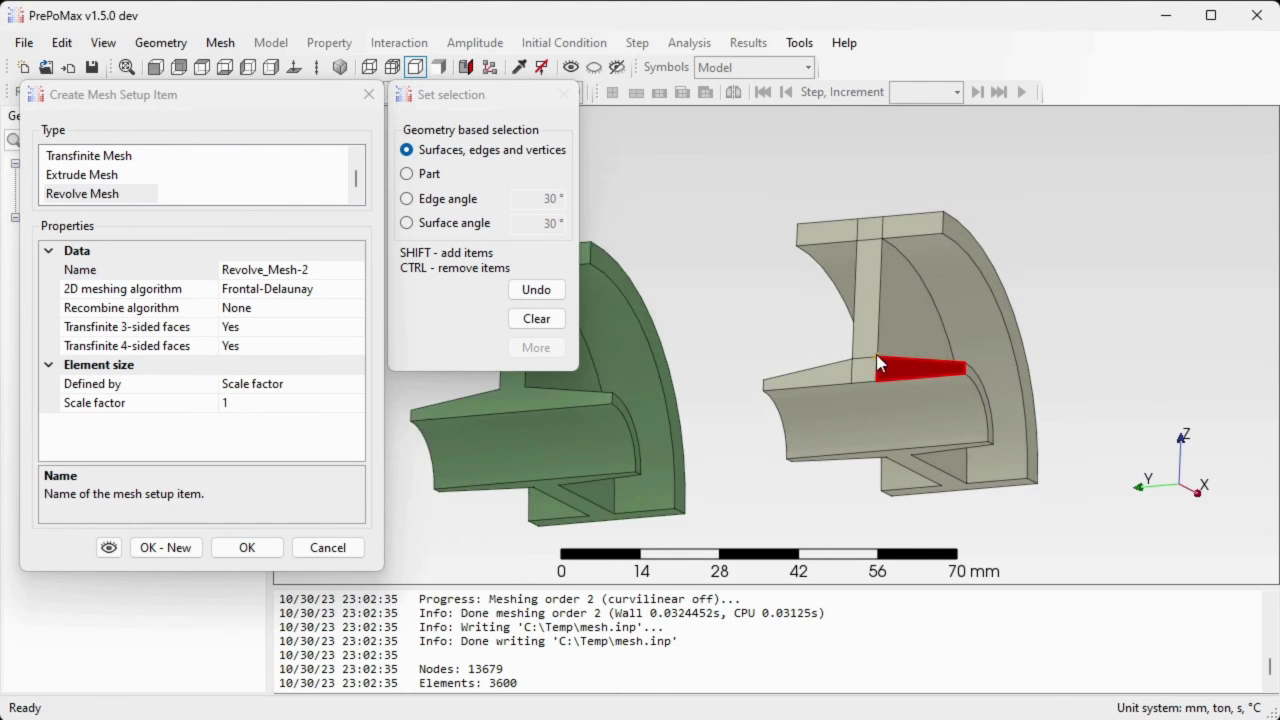
scroll(878, 365, up, 1)
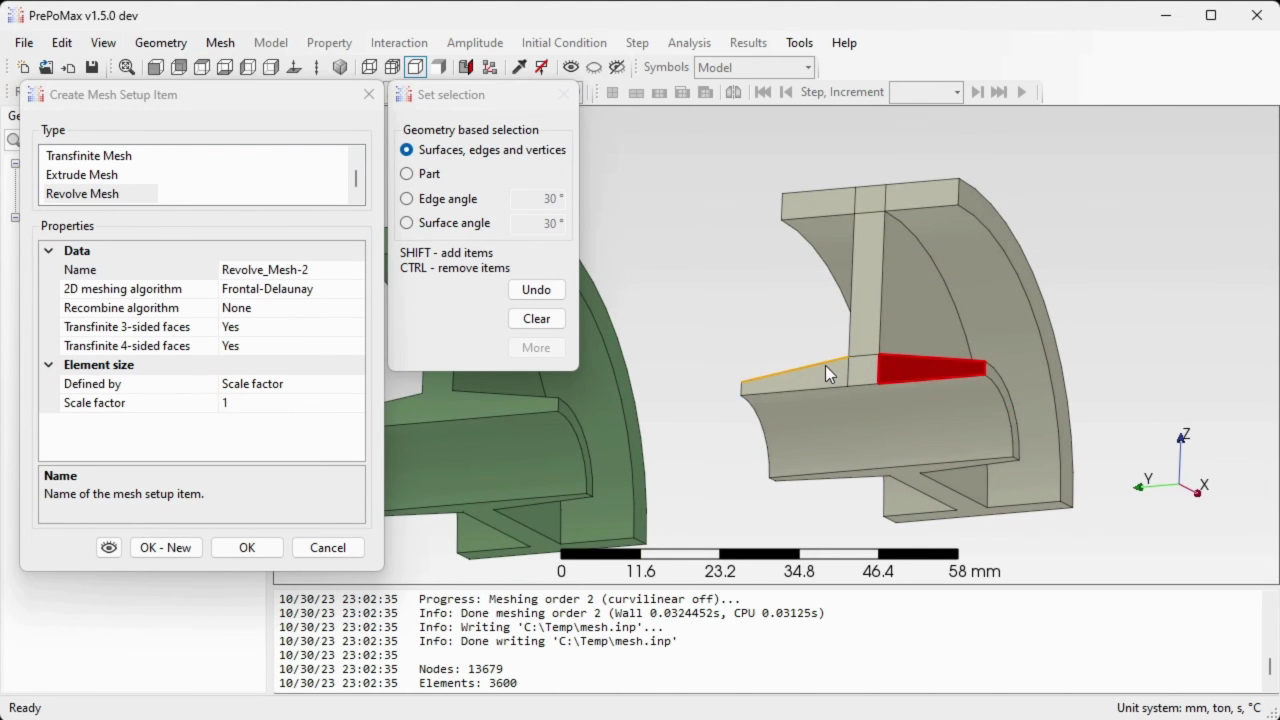
Step: Select the whole T-shaped cross-section using surface-angle selection, then orbit to verify
click(456, 228)
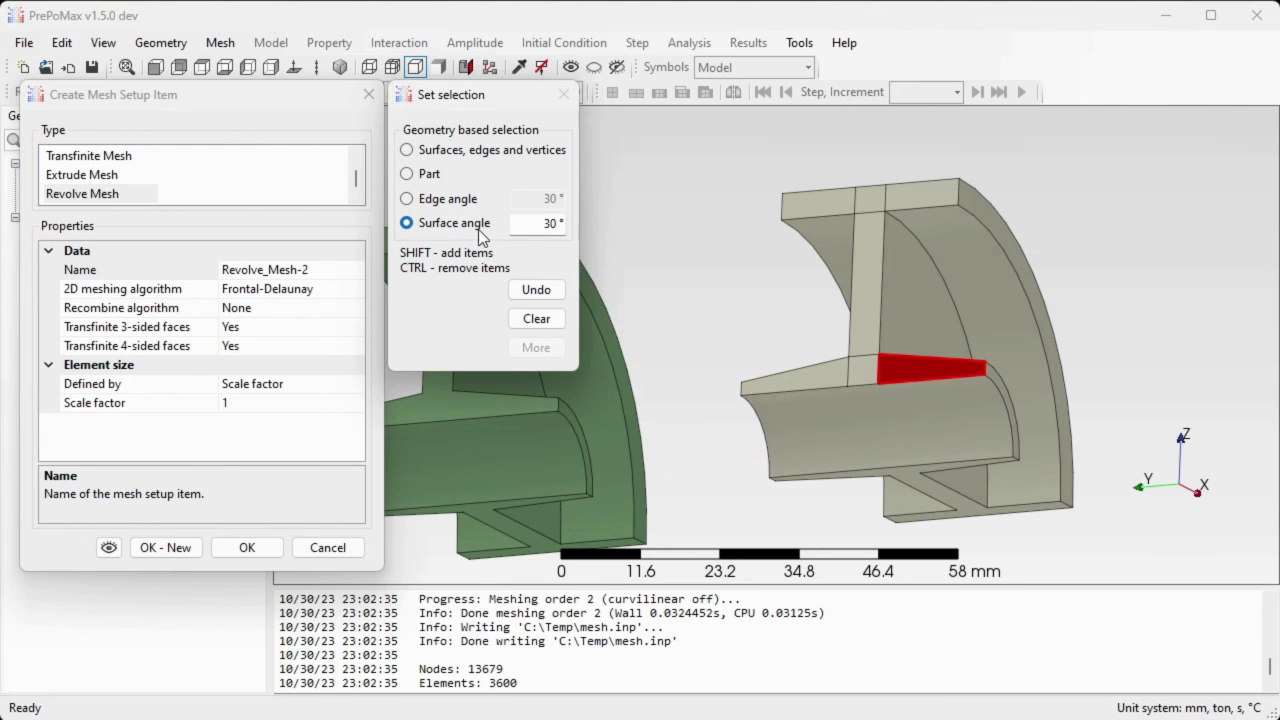
click(863, 368)
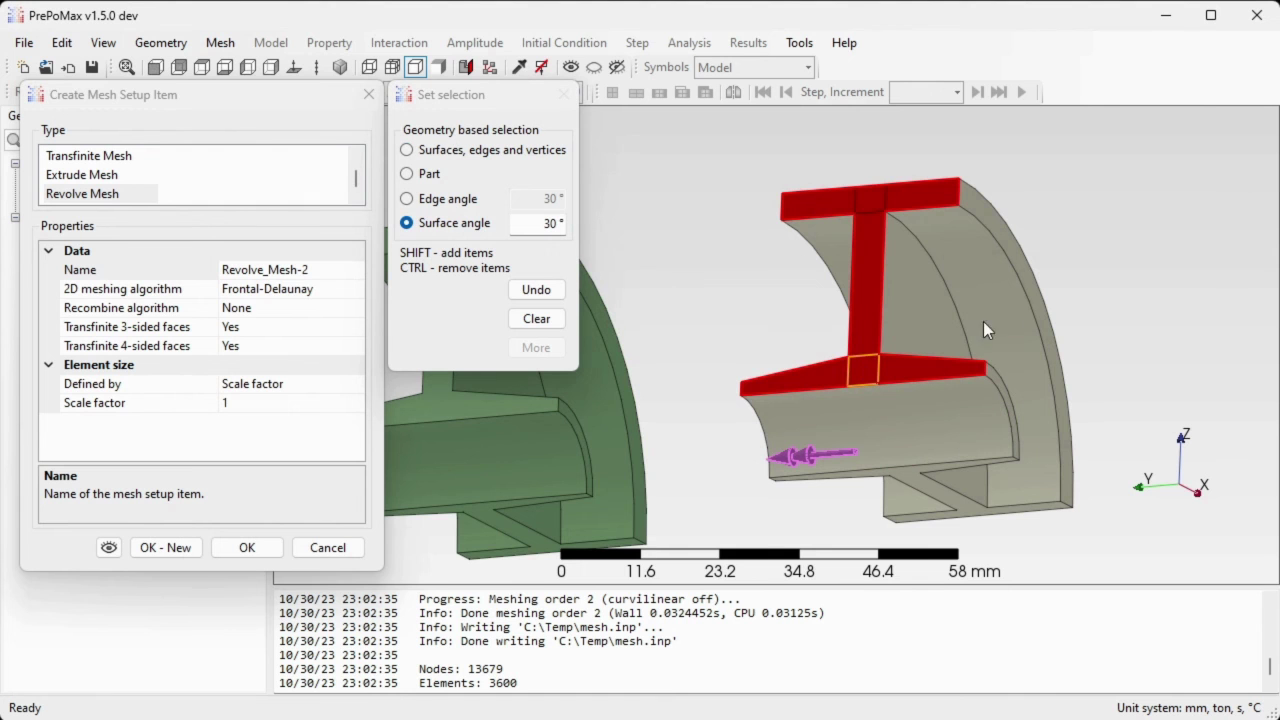
middle_drag(1088, 287, 894, 366)
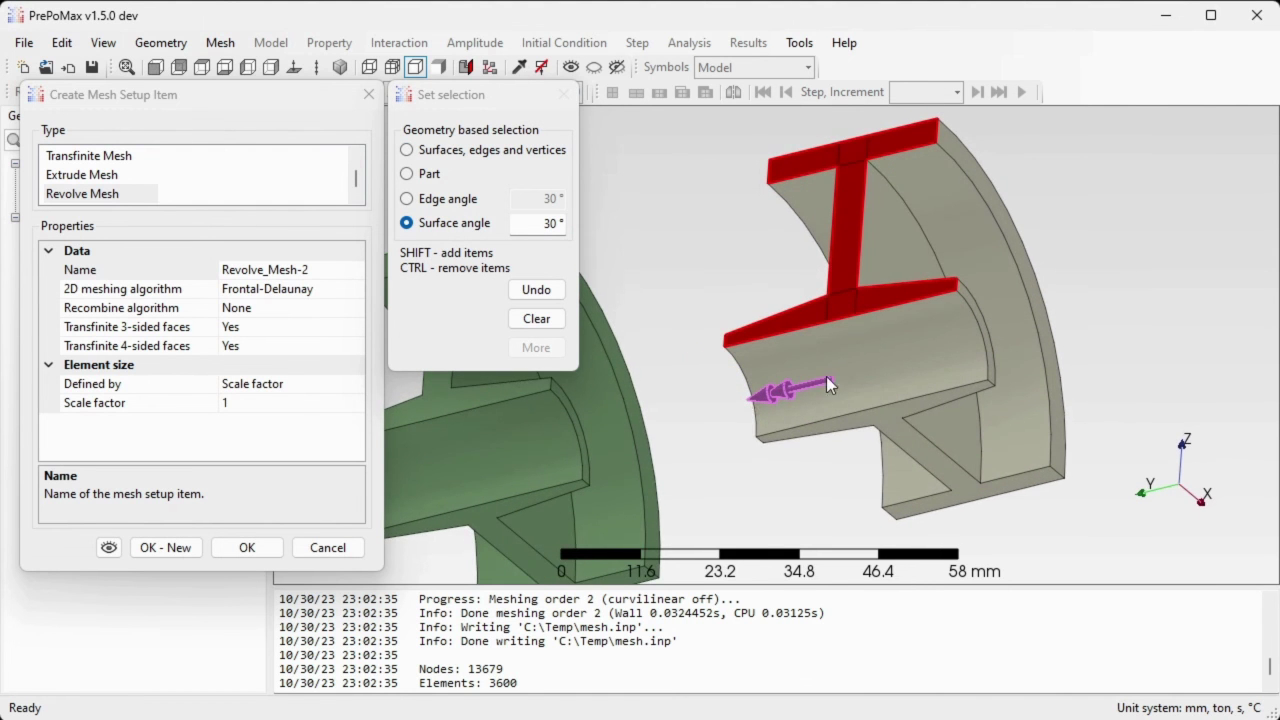
middle_drag(757, 399, 887, 405)
scroll(850, 470, up, 3)
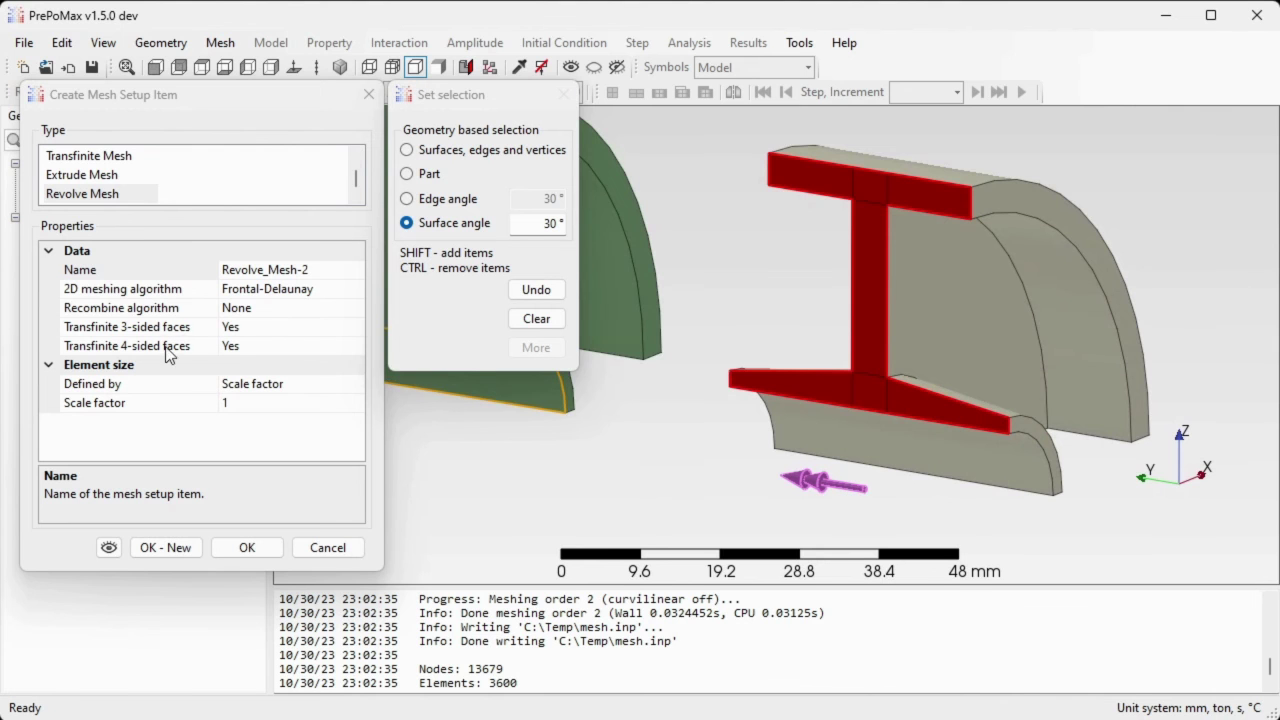
Step: Set Blossom recombination for Revolve_Mesh-2, preview its quad mesh and add it
click(295, 308)
click(355, 308)
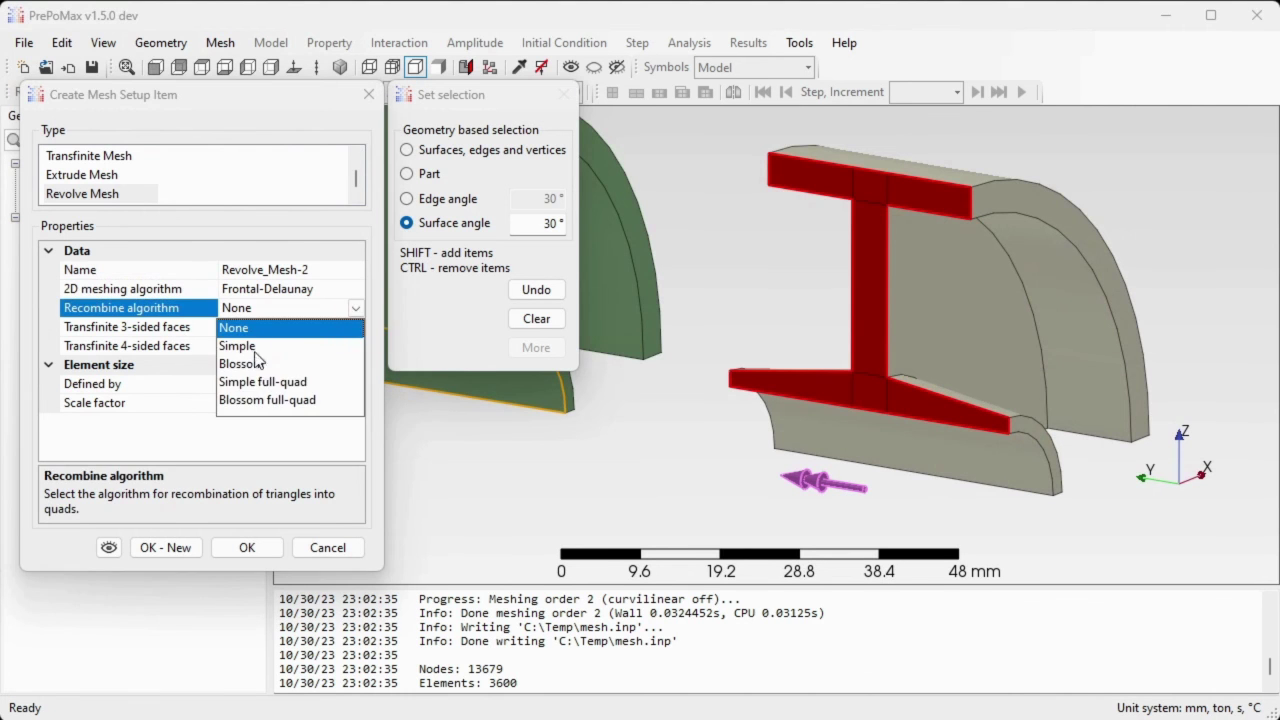
click(245, 363)
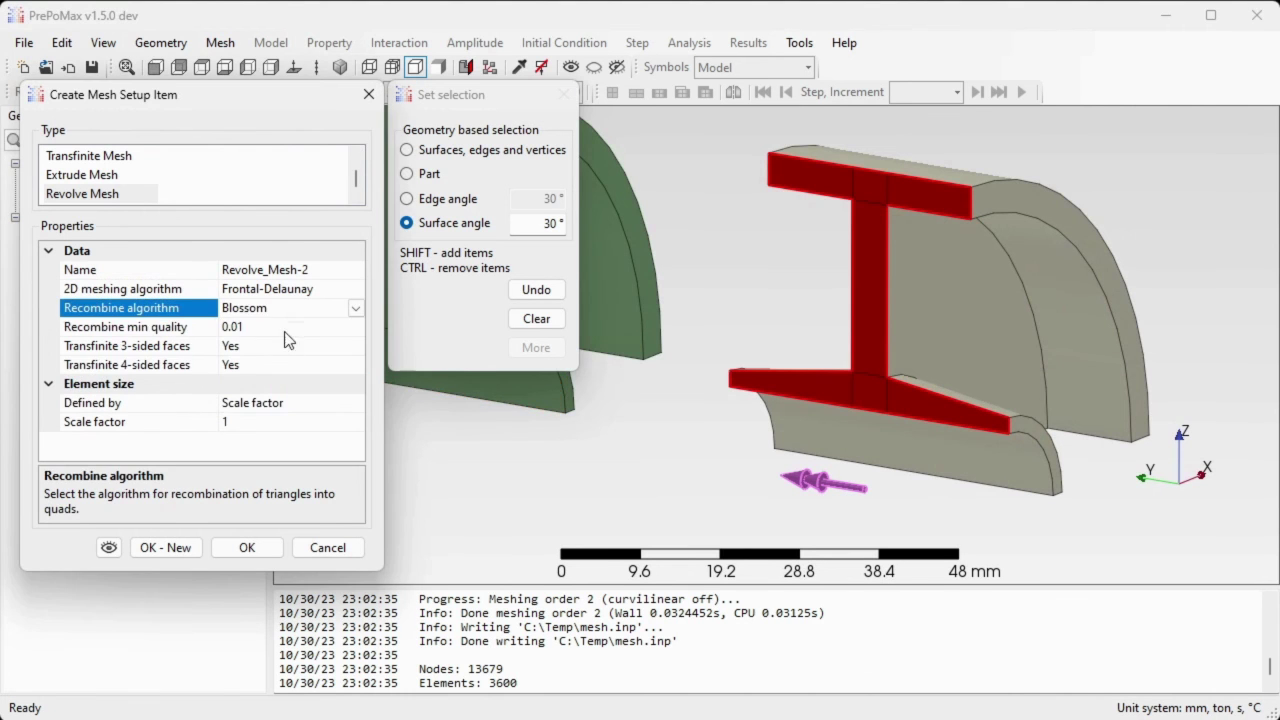
click(108, 548)
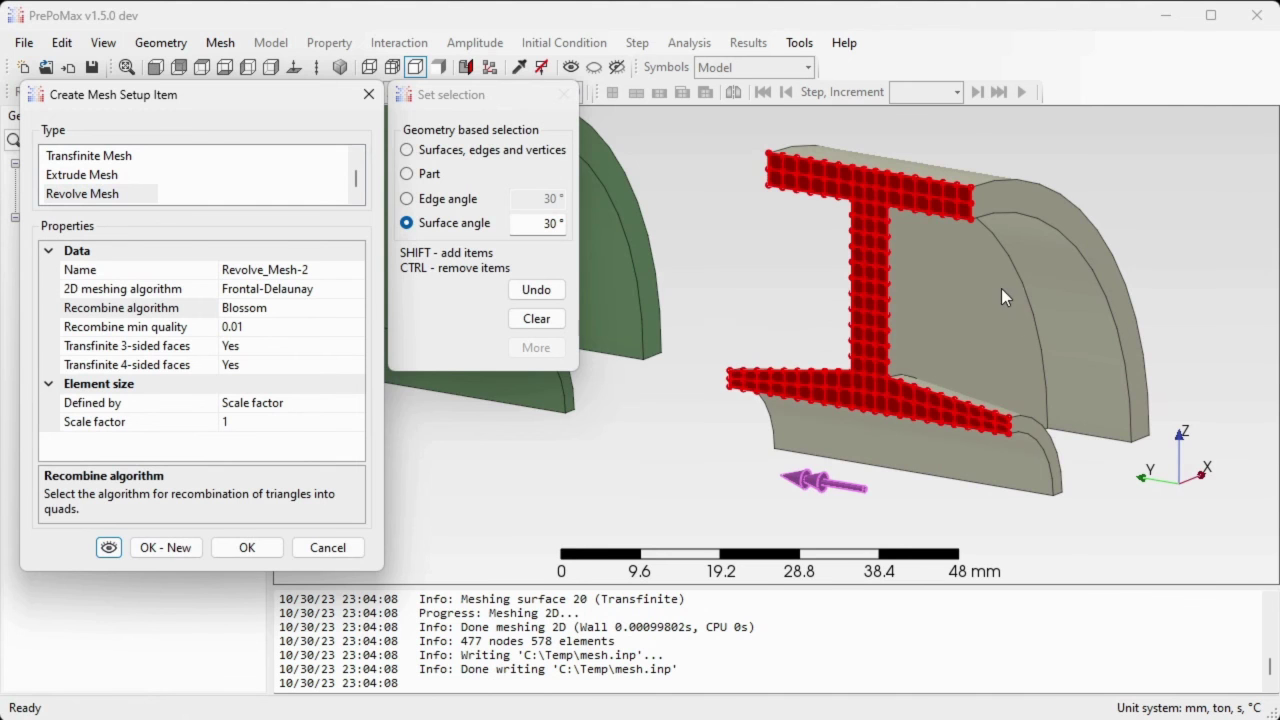
scroll(981, 314, up, 1)
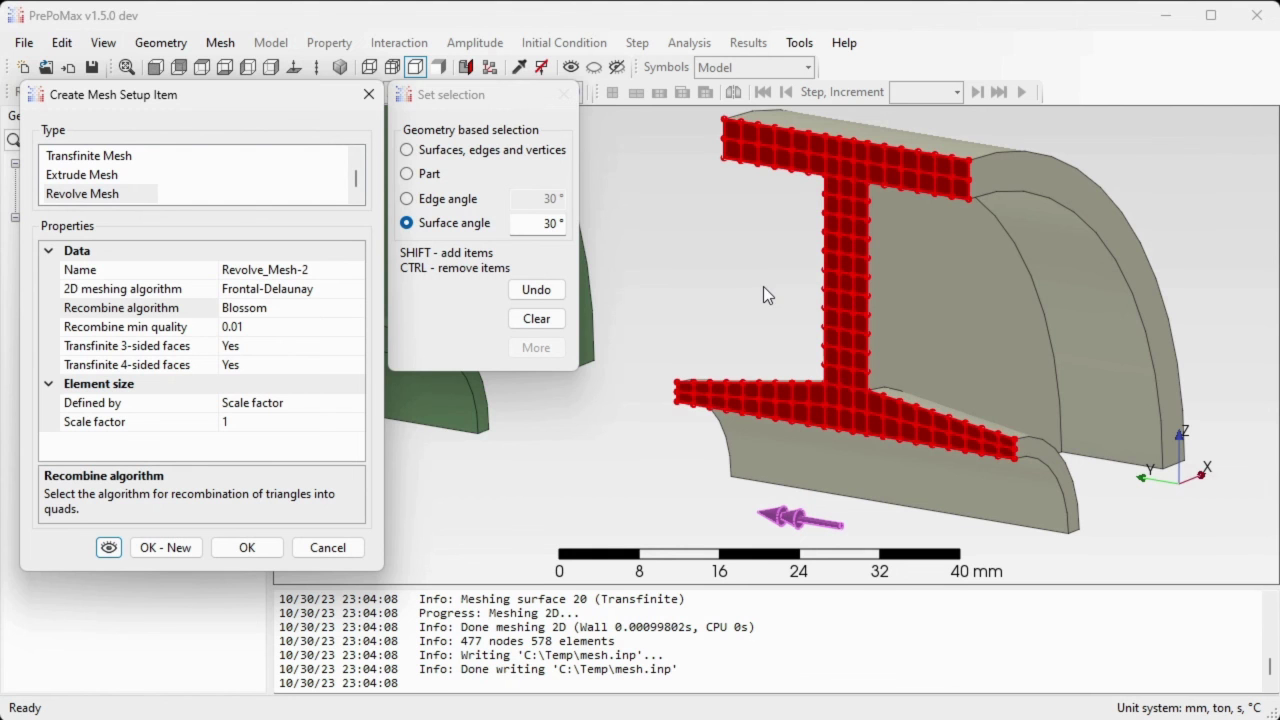
click(272, 553)
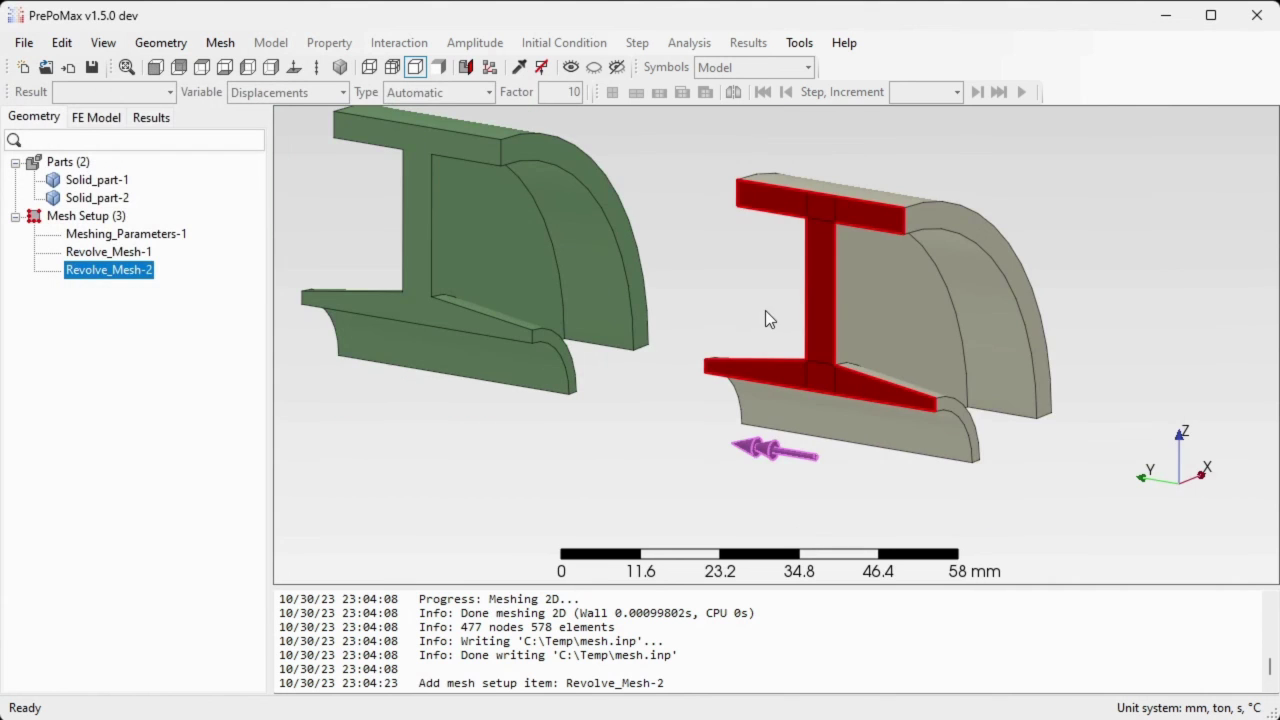
Step: Mesh Solid_part-1 (11732 nodes, 2100 elements) and orbit to inspect both hexahedral meshes
right_click(871, 287)
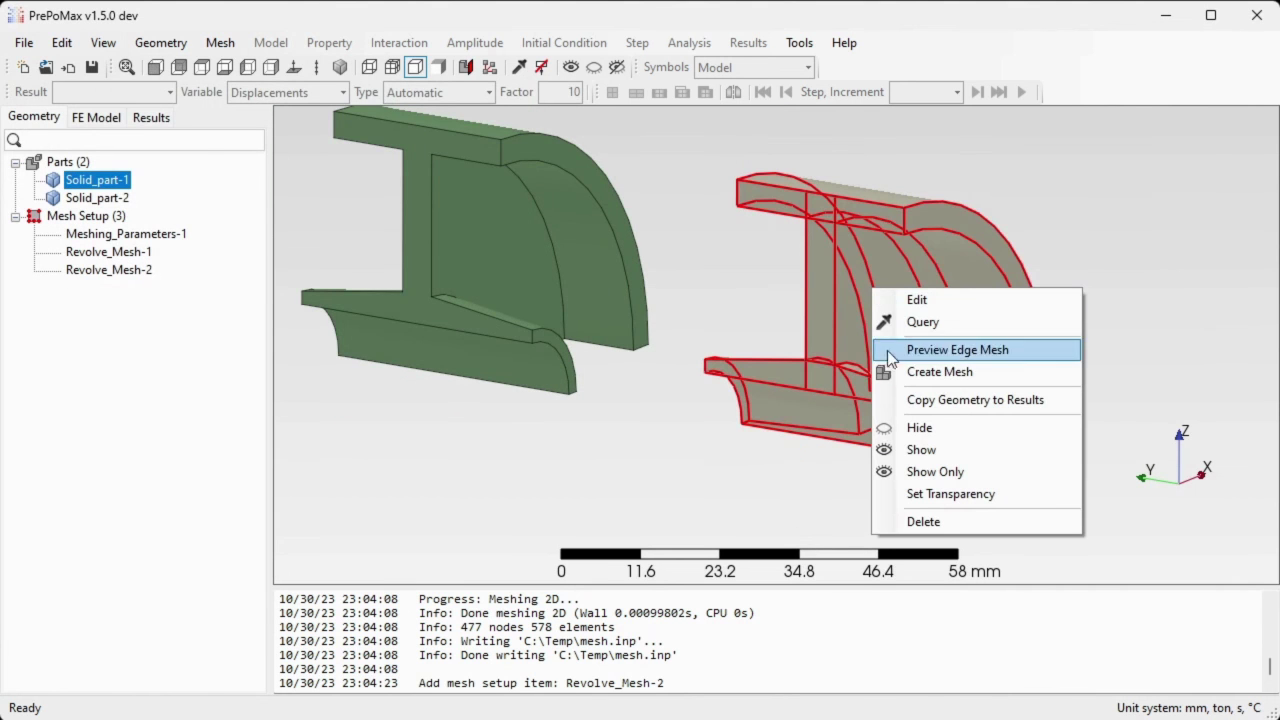
click(958, 376)
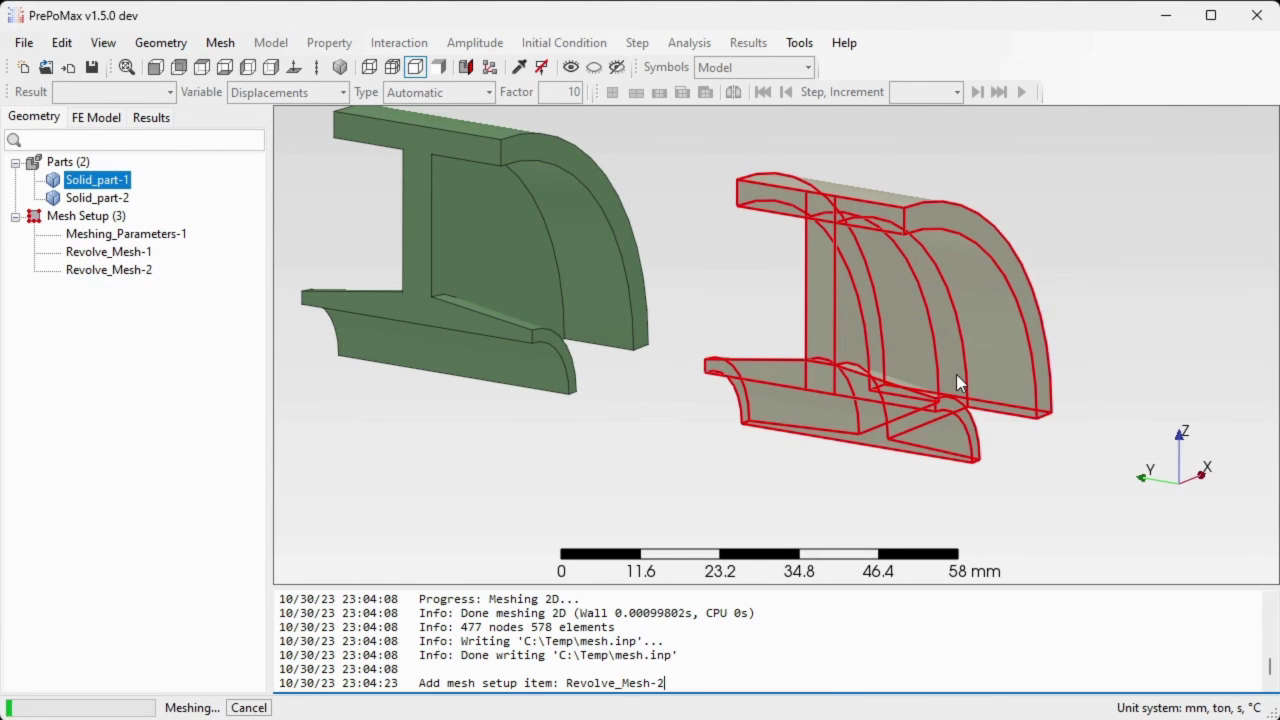
click(784, 324)
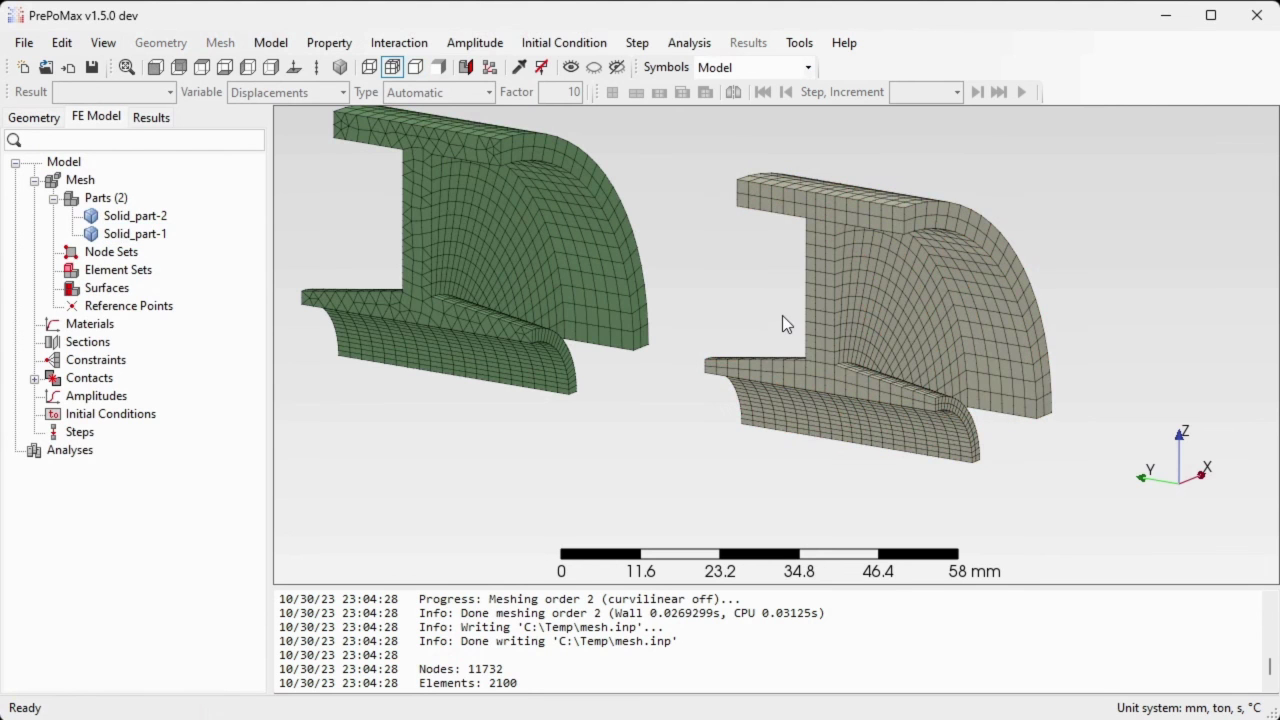
drag(776, 311, 749, 311)
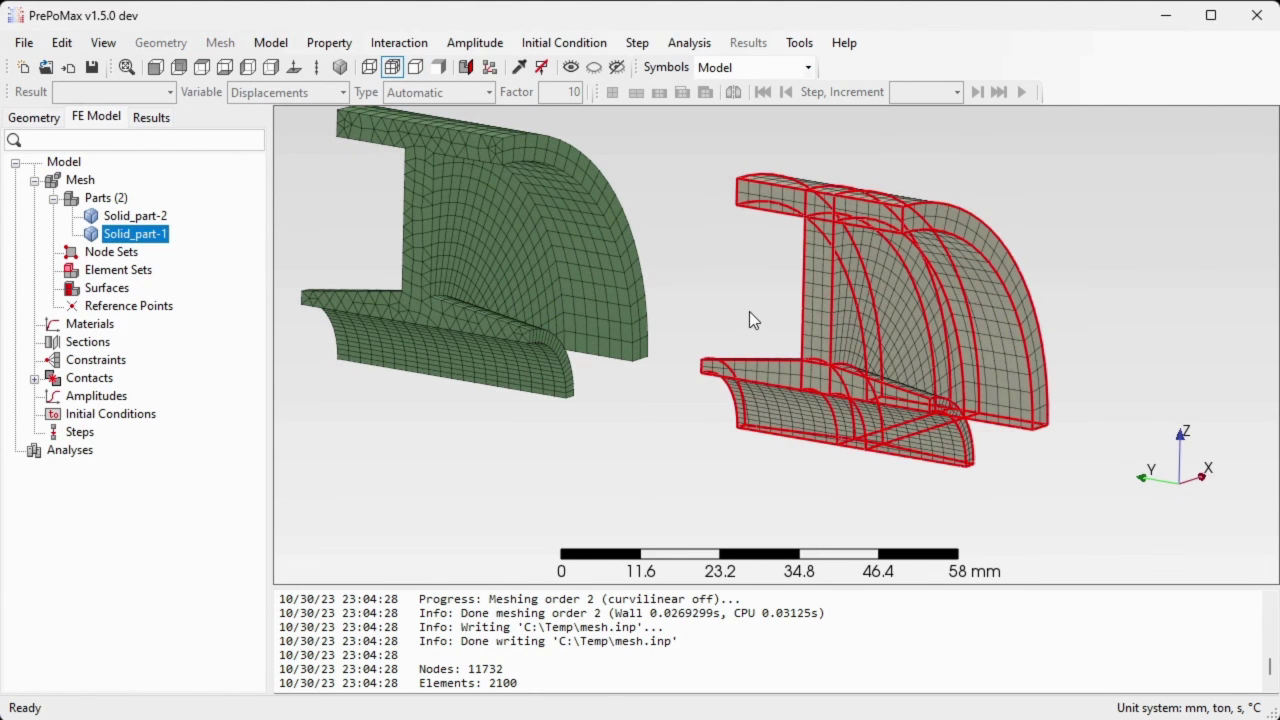
click(769, 300)
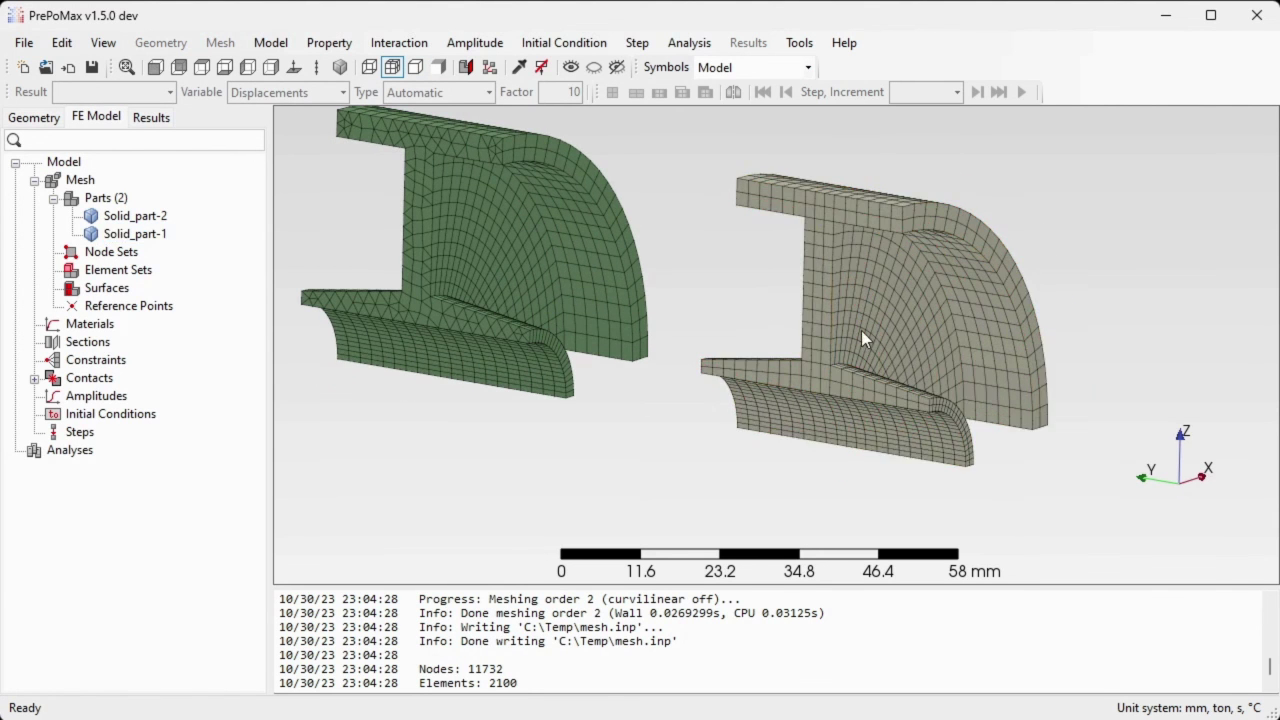
scroll(861, 330, up, 4)
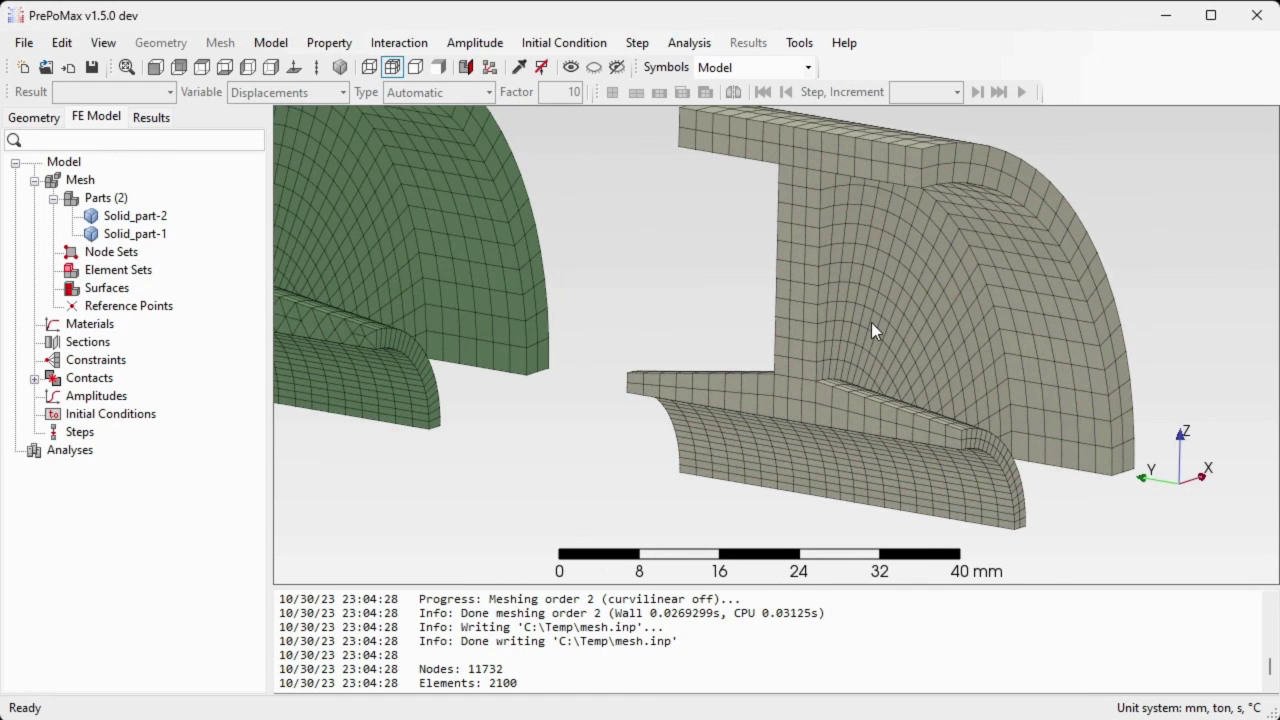
mouse_move(875, 315)
middle_down()
mouse_move(988, 314)
mouse_move(1084, 338)
mouse_move(918, 318)
mouse_move(841, 292)
mouse_move(812, 292)
mouse_move(805, 318)
mouse_move(818, 330)
middle_up()
scroll(807, 424, down, 2)
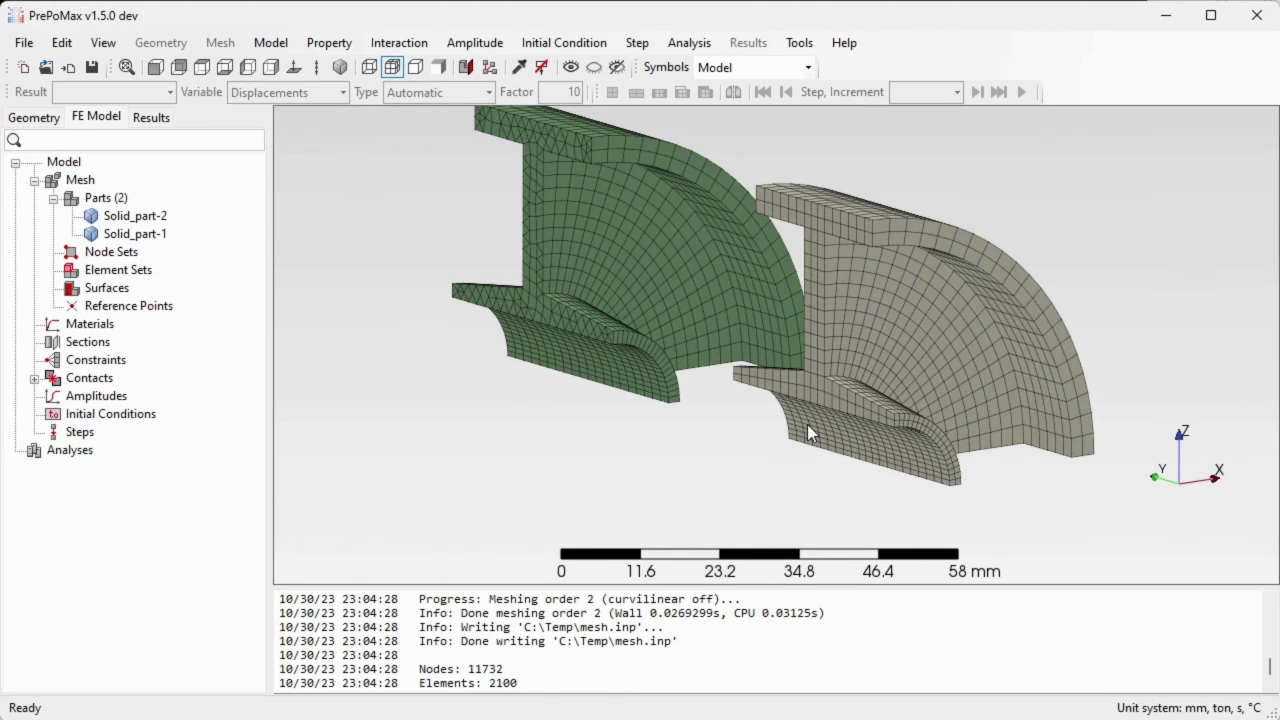